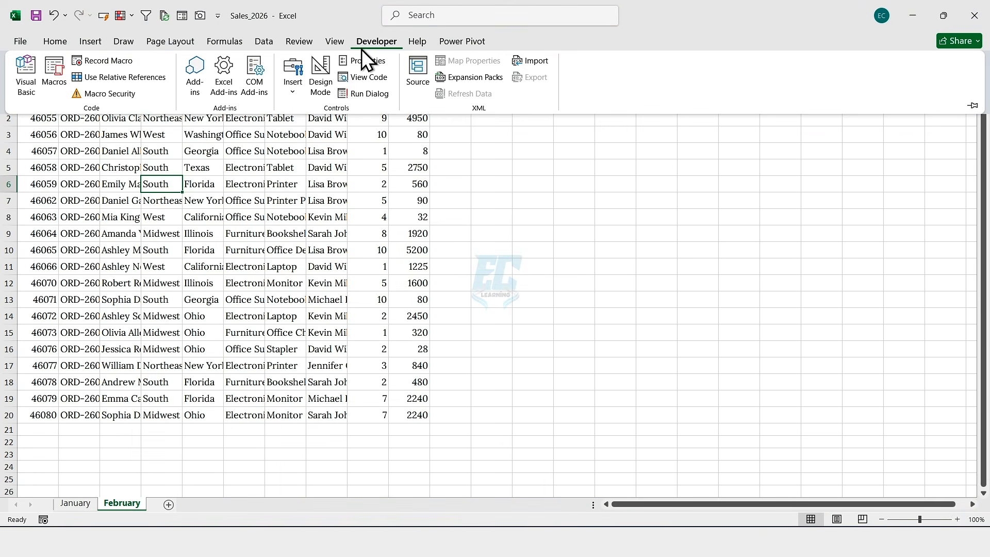
Step: Run the existing macro on the February sheet to preview the finished monthly report
{"action": "left_click", "coordinate": [55, 73]}
{"action": "left_click", "coordinate": [471, 182]}
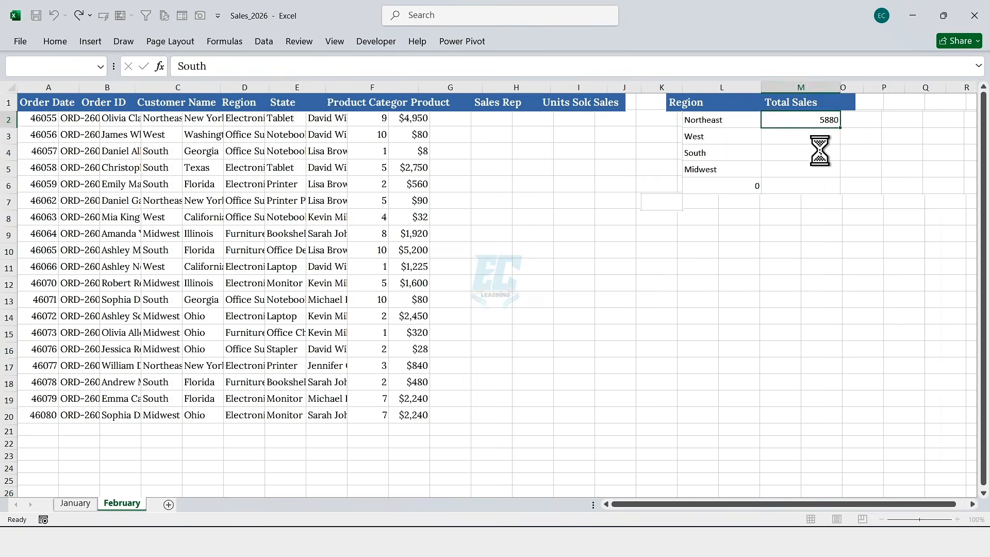
{"action": "left_click", "coordinate": [383, 41]}
{"action": "left_click", "coordinate": [383, 41]}
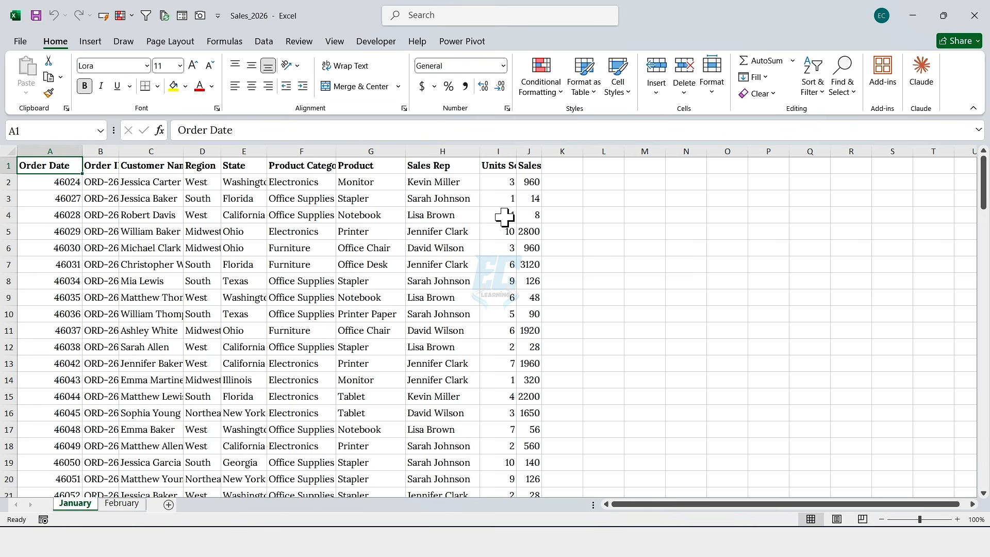
Step: Look over the January sheet's data columns and header row
{"action": "left_click_drag", "start_coordinate": [530, 182], "coordinate": [528, 477]}
{"action": "left_click_drag", "start_coordinate": [50, 151], "coordinate": [524, 168]}
{"action": "left_click_drag", "start_coordinate": [41, 182], "coordinate": [61, 479]}
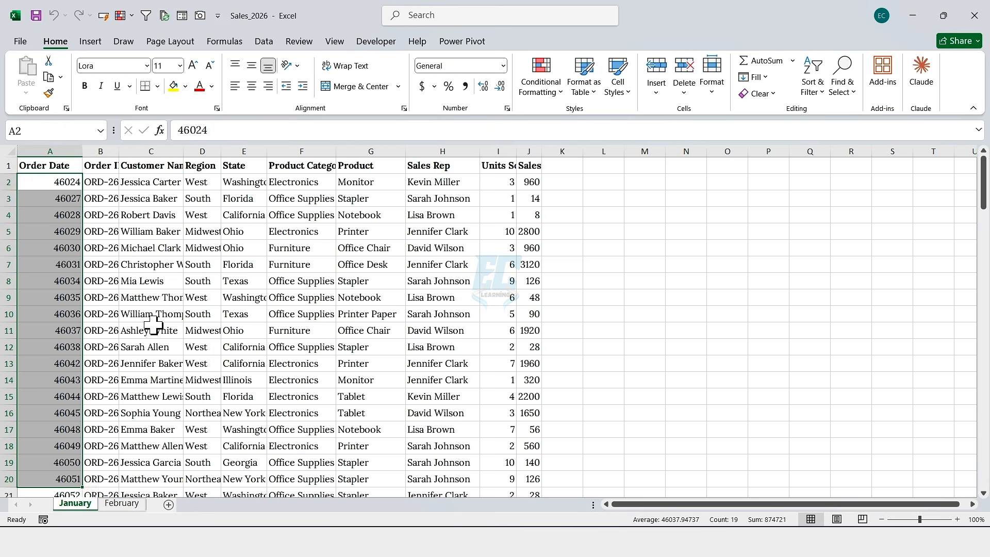
{"action": "left_click", "coordinate": [153, 325]}
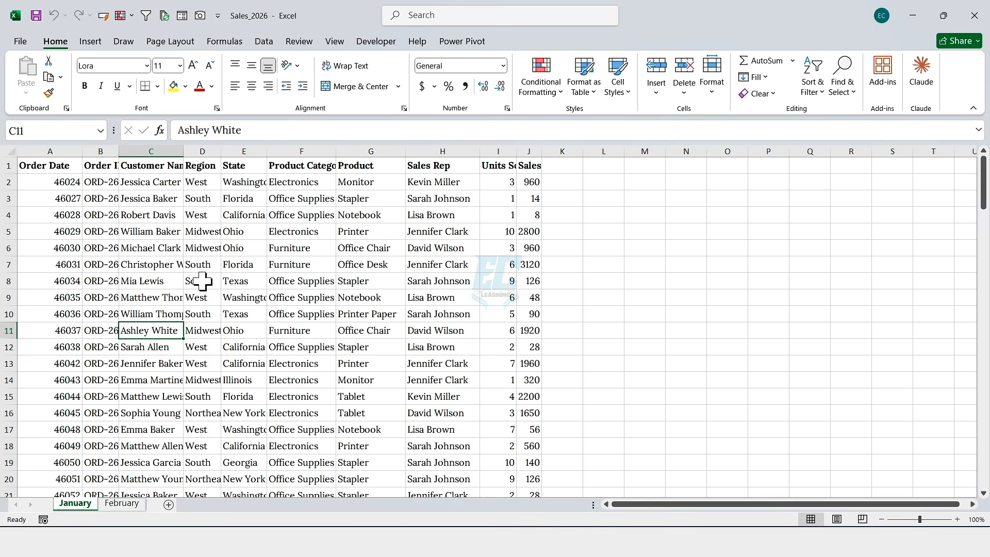
Step: Start recording a new macro named Create_Monthly_Report
{"action": "left_click", "coordinate": [374, 41]}
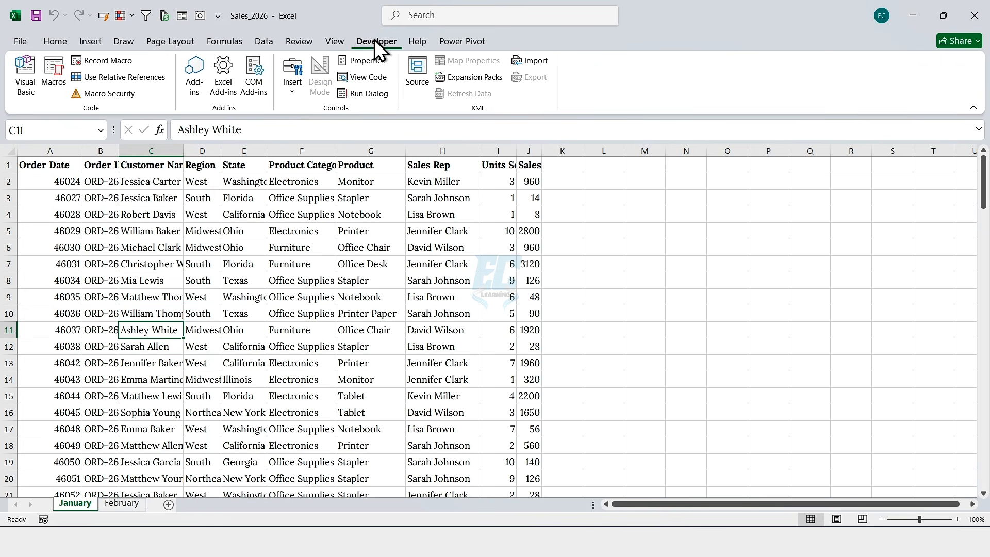
{"action": "left_click", "coordinate": [130, 60]}
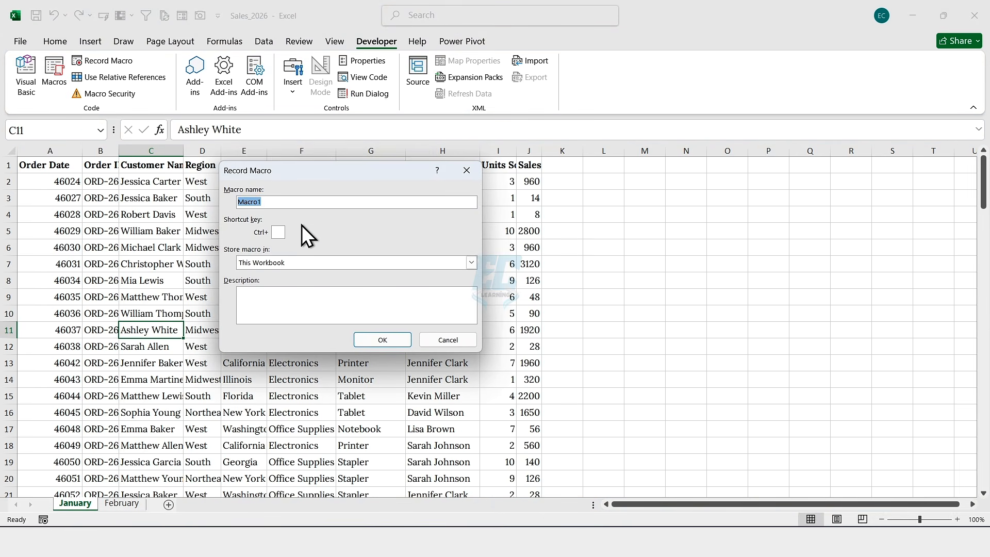
{"action": "type", "text": "Create_Monthly_Report"}
{"action": "left_click", "coordinate": [367, 339]}
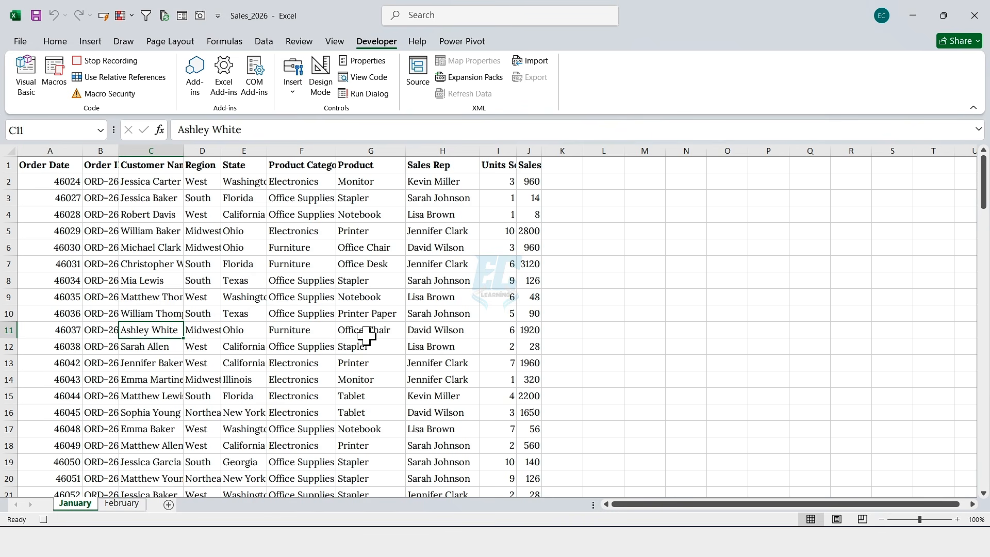
Step: Format the Sales values J2:J21 as Currency with 0 decimal places
{"action": "left_click", "coordinate": [532, 182]}
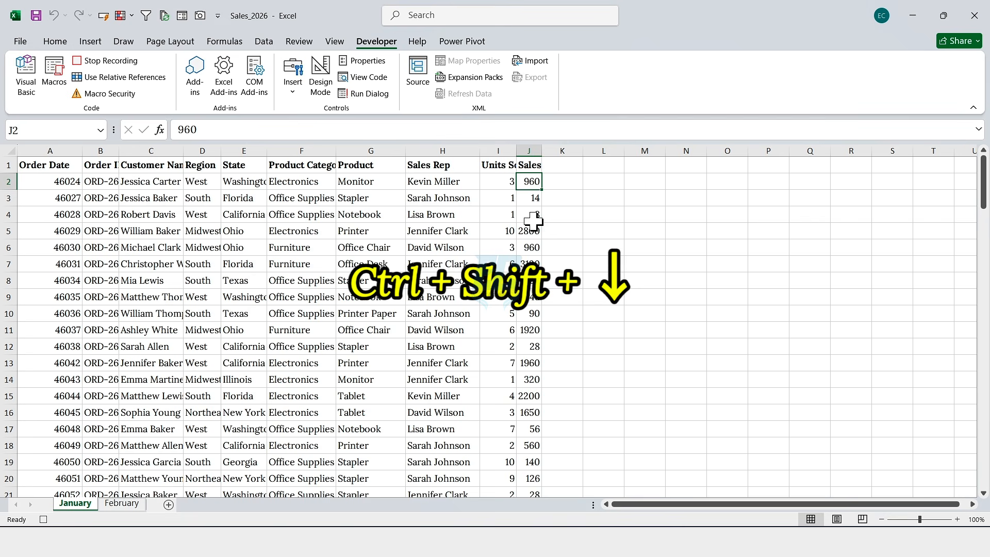
{"action": "key", "text": "ctrl+shift+Down"}
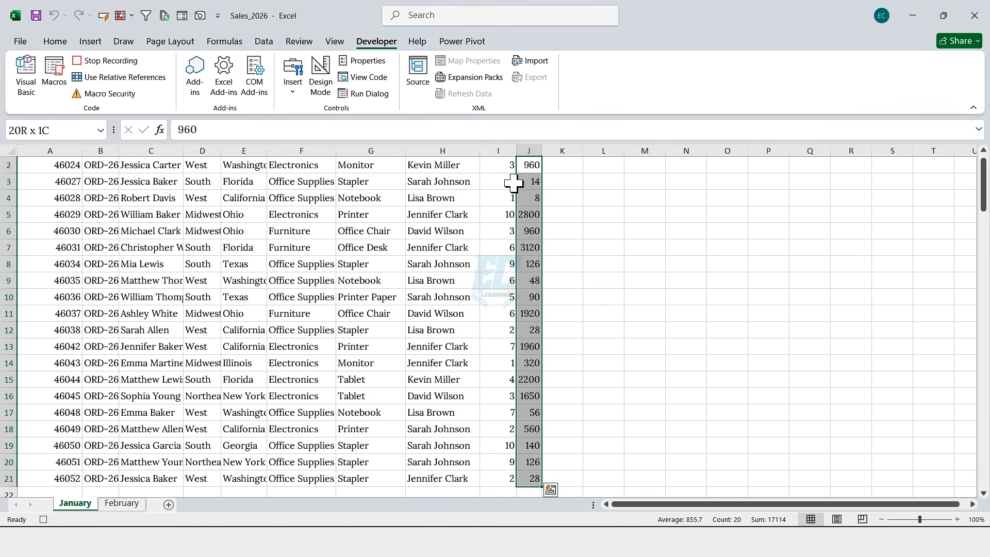
{"action": "right_click", "coordinate": [534, 191]}
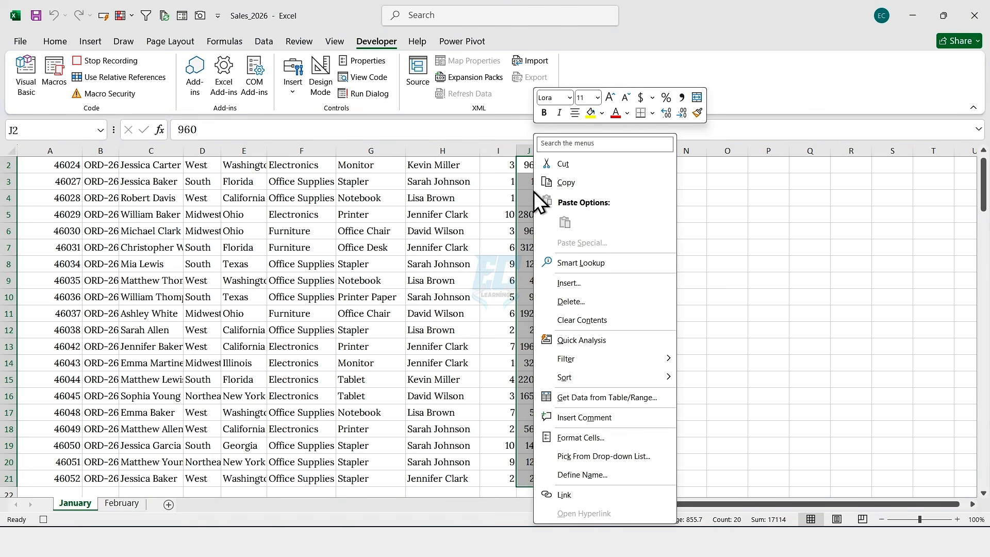
{"action": "left_click", "coordinate": [562, 439]}
{"action": "left_click_drag", "start_coordinate": [538, 209], "coordinate": [280, 163]}
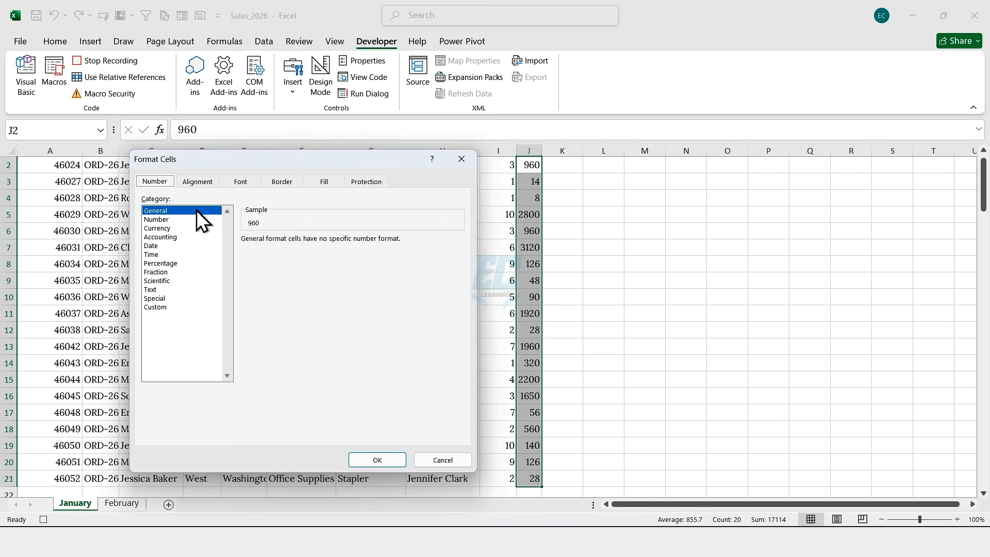
{"action": "left_click", "coordinate": [163, 228]}
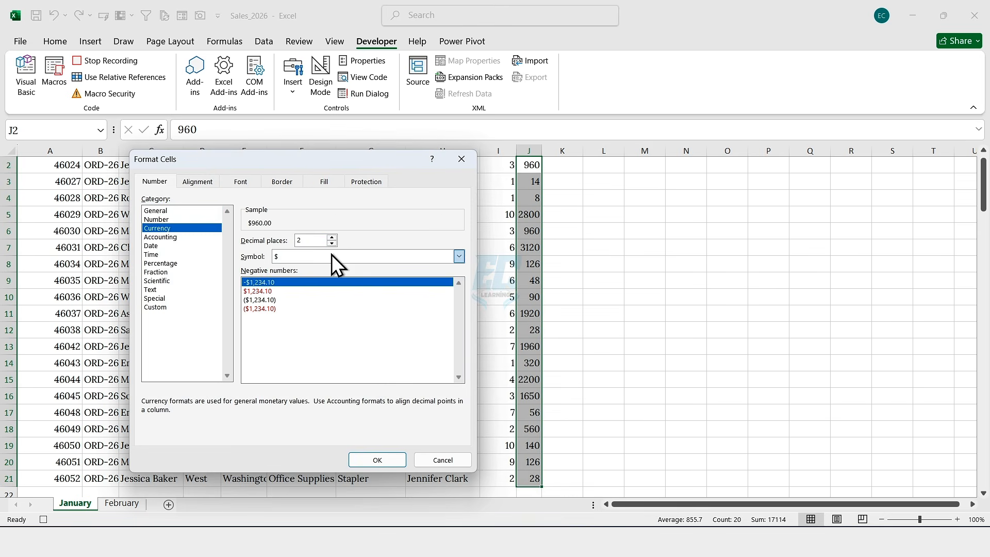
{"action": "left_click", "coordinate": [332, 256]}
{"action": "left_click", "coordinate": [286, 277]}
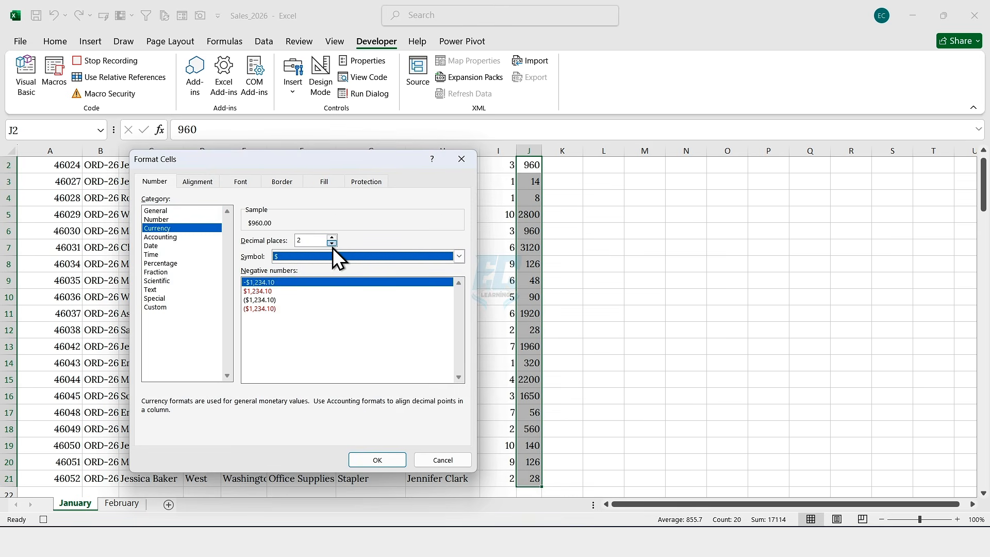
{"action": "left_click", "coordinate": [332, 243]}
{"action": "left_click", "coordinate": [332, 243]}
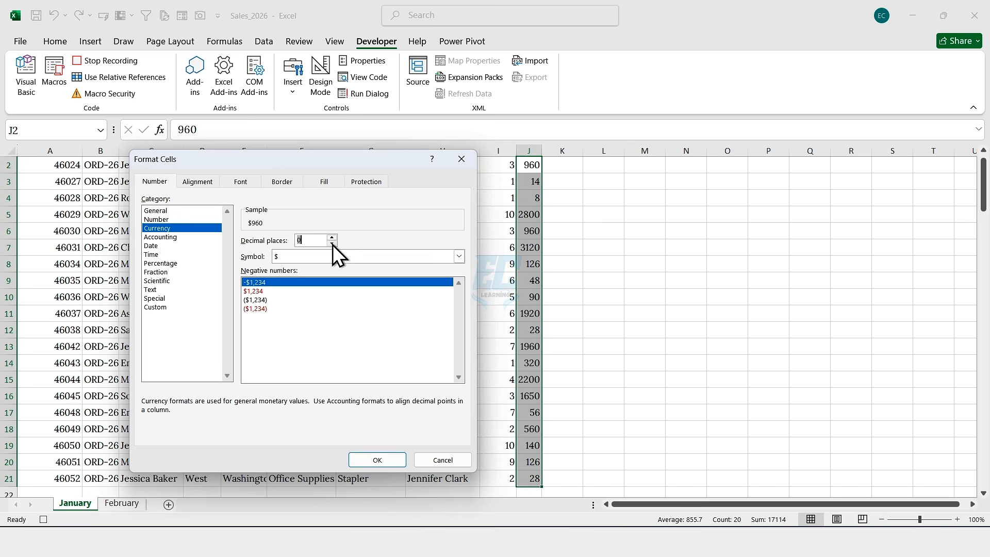
{"action": "left_click", "coordinate": [378, 460]}
Step: Autofit all column widths on the January sheet
{"action": "scroll", "coordinate": [524, 281], "scroll_direction": "up", "scroll_amount": 1}
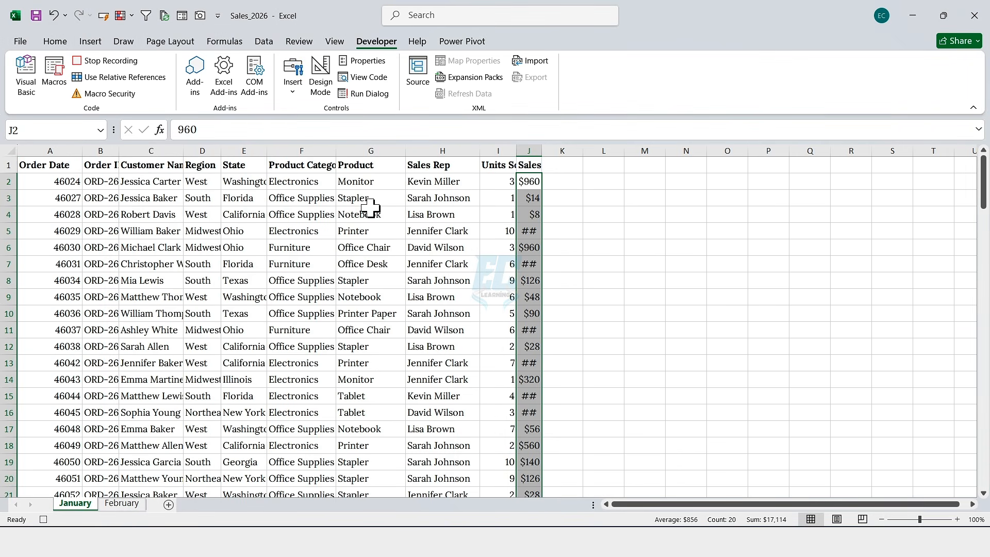
{"action": "left_click", "coordinate": [7, 152]}
{"action": "double_click", "coordinate": [81, 151]}
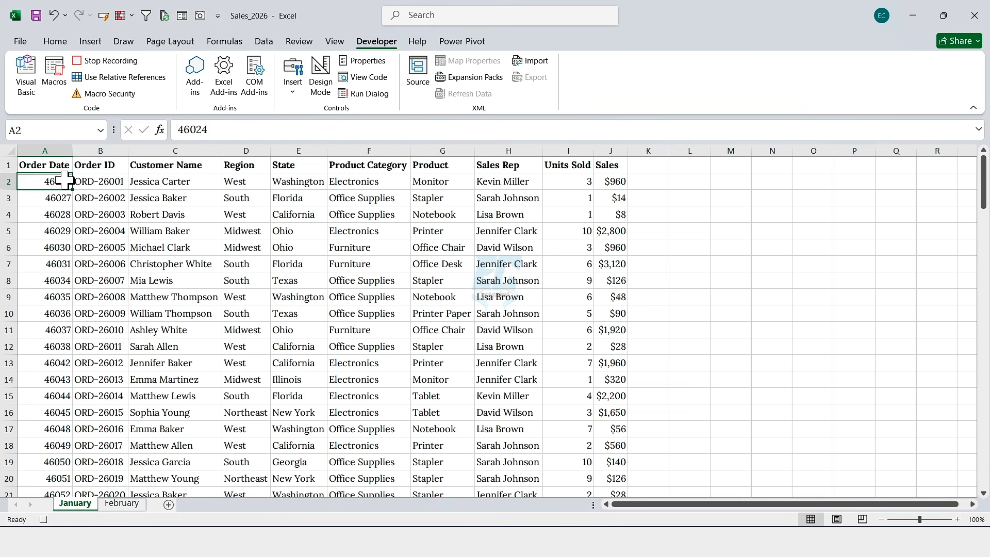
{"action": "left_click", "coordinate": [59, 181]}
Step: Format the Order Date values A2:A21 as dates in the 2-Jan-2026 style
{"action": "key", "text": "ctrl+shift+Down"}
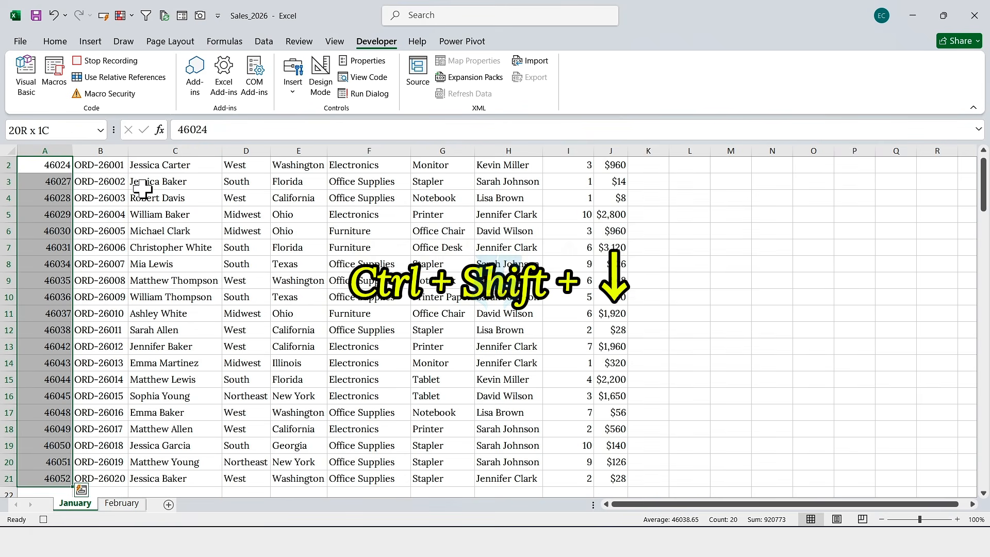
{"action": "right_click", "coordinate": [61, 205]}
{"action": "left_click", "coordinate": [128, 433]}
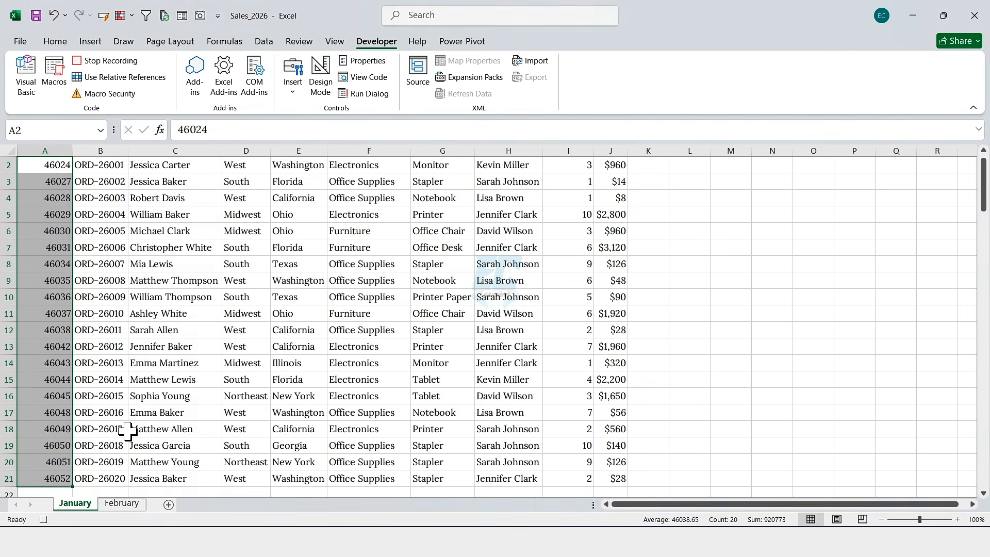
{"action": "left_click_drag", "start_coordinate": [189, 209], "coordinate": [298, 177]}
{"action": "left_click", "coordinate": [135, 248]}
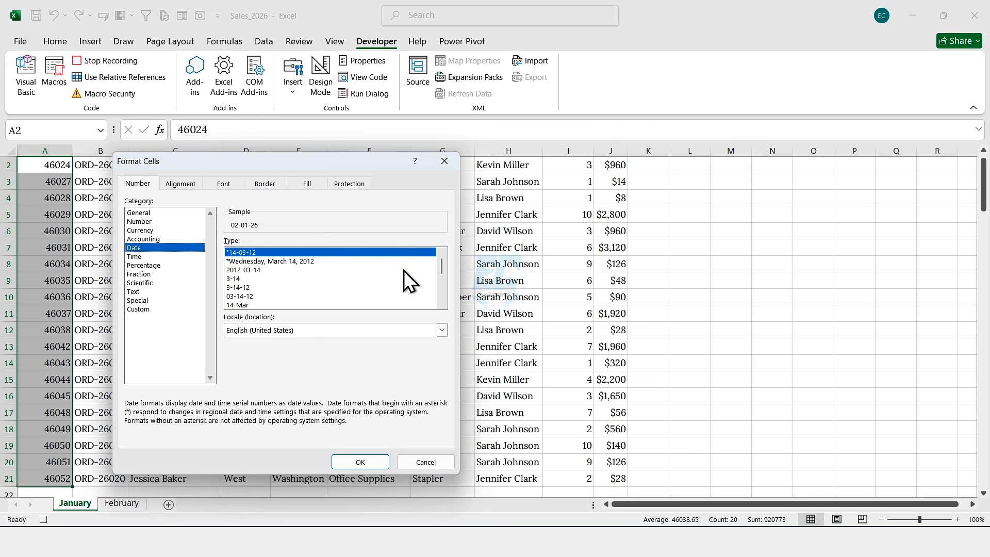
{"action": "scroll", "coordinate": [439, 309], "scroll_direction": "down", "scroll_amount": 3}
{"action": "left_click", "coordinate": [243, 313]}
{"action": "left_click", "coordinate": [360, 462]}
{"action": "scroll", "coordinate": [231, 307], "scroll_direction": "up", "scroll_amount": 1}
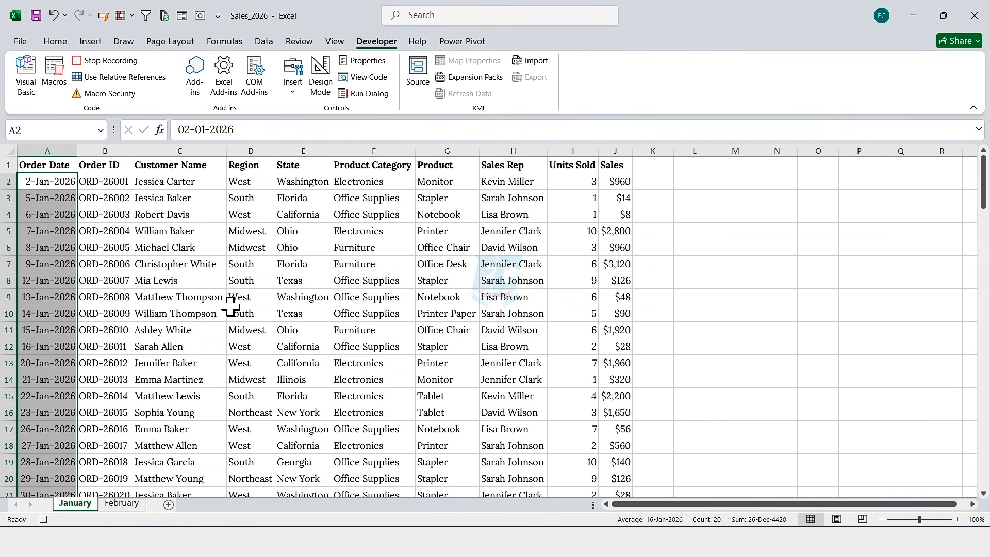
{"action": "left_click", "coordinate": [231, 306]}
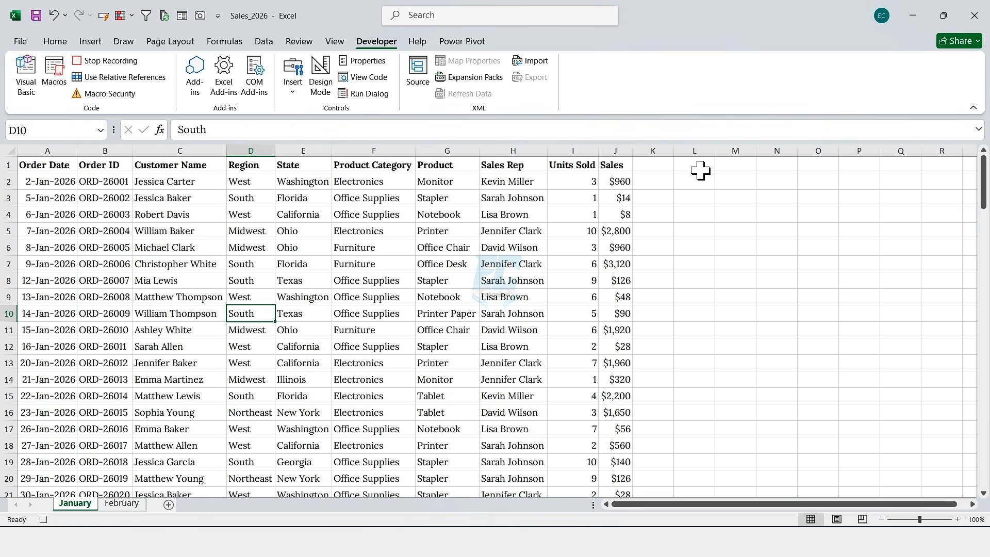
Step: Enter the summary headers Region in L1 and Total Sales in M1
{"action": "left_click", "coordinate": [697, 169]}
{"action": "type", "text": "Region"}
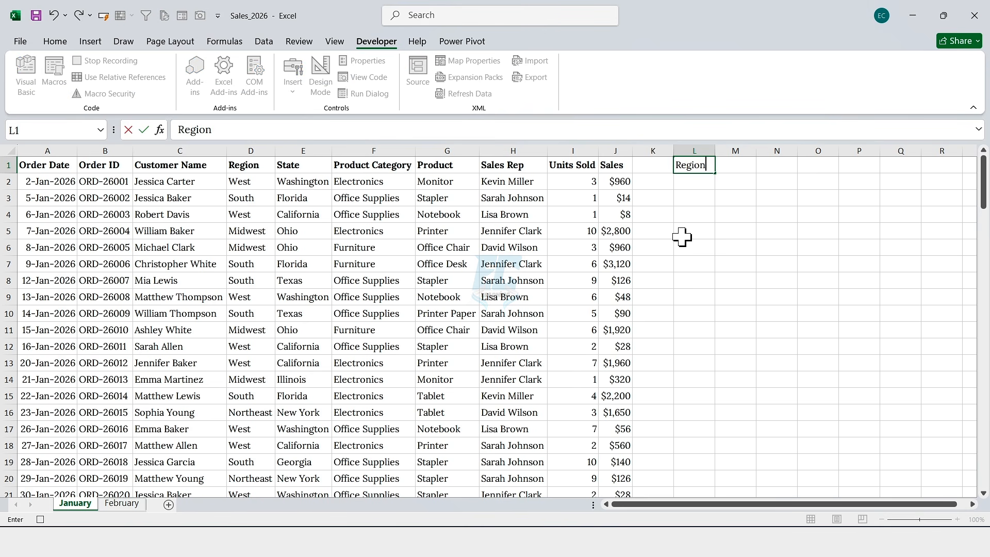
{"action": "key", "text": "Tab"}
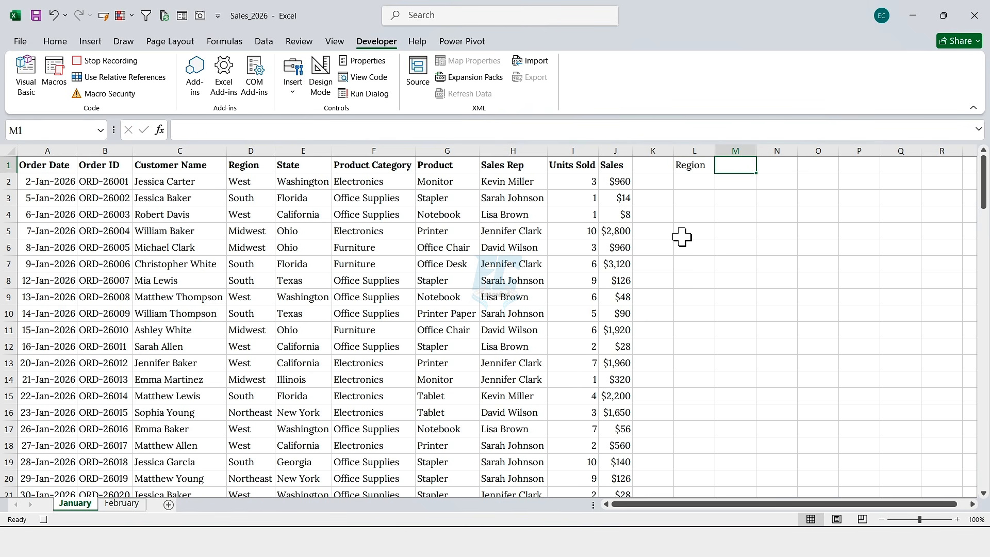
{"action": "type", "text": "Total Sales"}
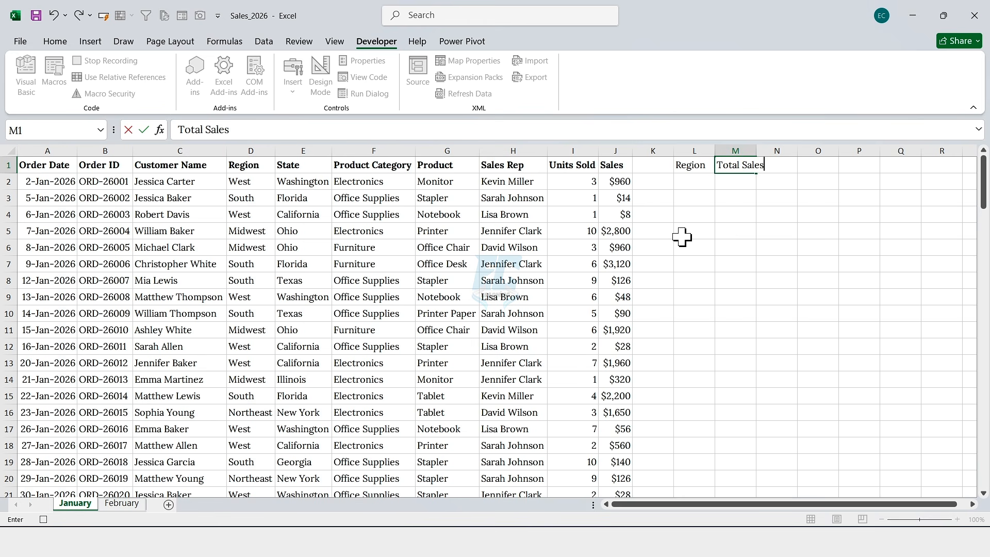
{"action": "key", "text": "Return"}
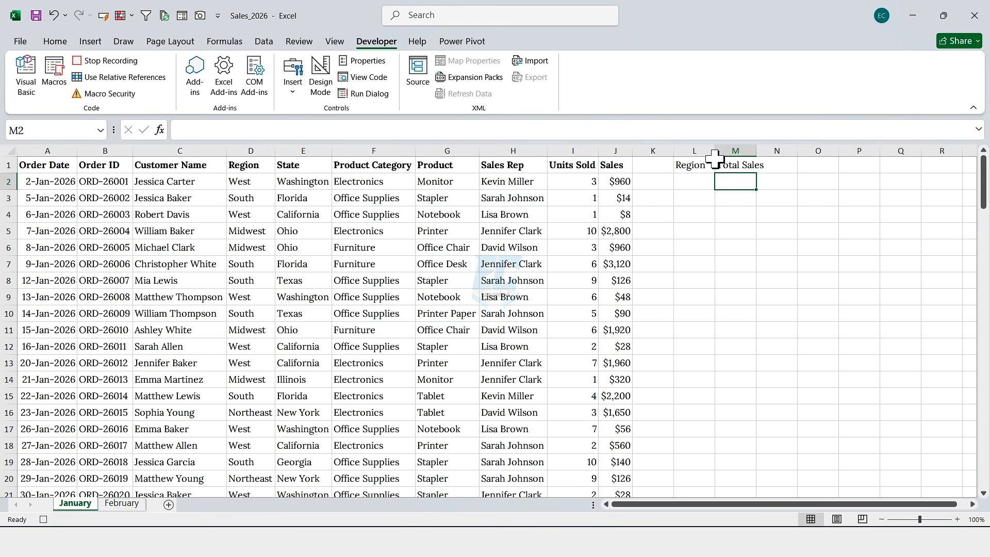
Step: Widen columns L and M and give headers L1:M1 a dark blue cell style with bold text
{"action": "left_click_drag", "start_coordinate": [715, 152], "coordinate": [862, 150]}
{"action": "left_click_drag", "start_coordinate": [815, 165], "coordinate": [718, 165]}
{"action": "left_click", "coordinate": [55, 41]}
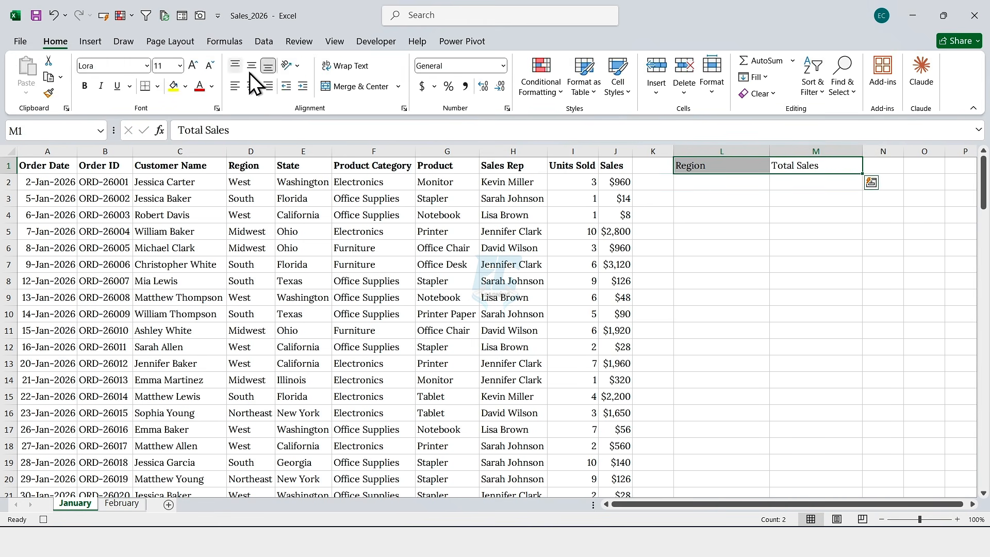
{"action": "left_click", "coordinate": [618, 86]}
{"action": "left_click", "coordinate": [613, 332]}
{"action": "left_click", "coordinate": [85, 86]}
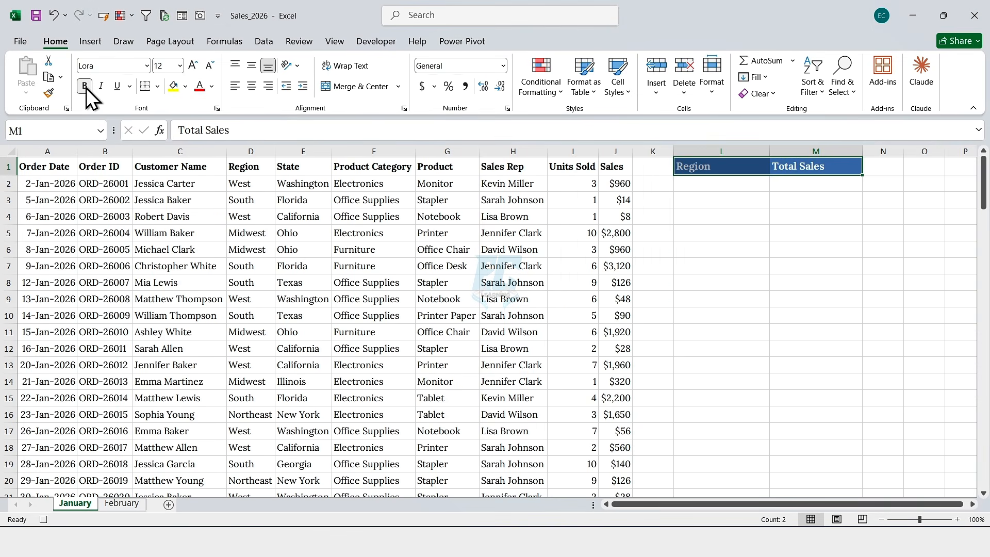
Step: Copy the summary header formatting onto the data headers A1:J1 with Format Painter
{"action": "left_click", "coordinate": [48, 92]}
{"action": "left_click_drag", "start_coordinate": [42, 165], "coordinate": [614, 166]}
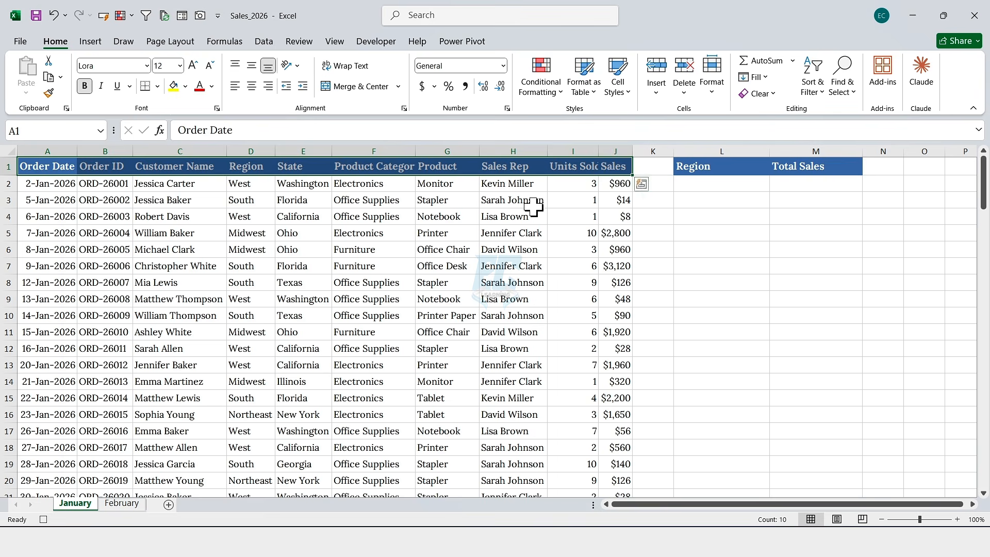
Step: Autofit all columns on the sheet and adjust the width of column L
{"action": "left_click", "coordinate": [10, 151]}
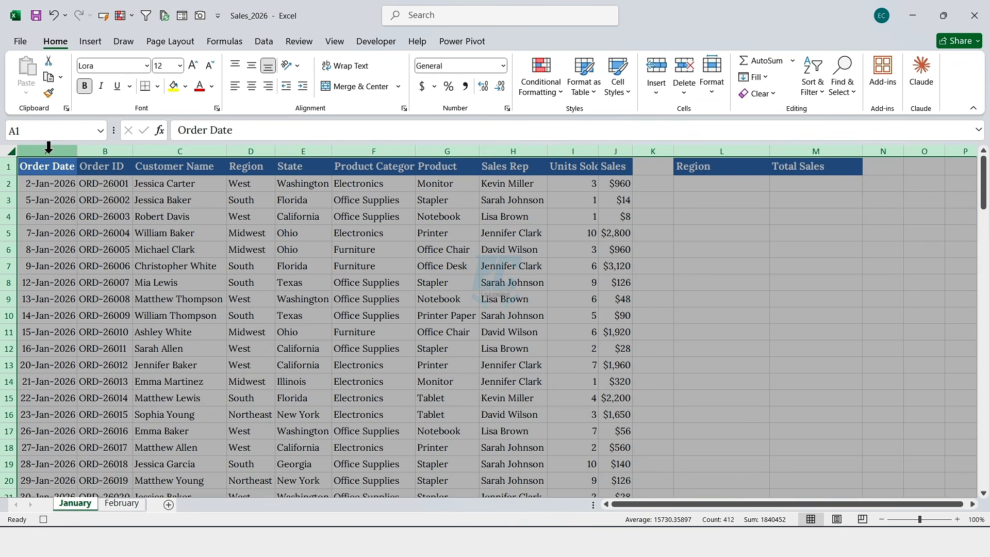
{"action": "double_click", "coordinate": [78, 150]}
{"action": "left_click_drag", "start_coordinate": [710, 150], "coordinate": [768, 150]}
{"action": "left_click", "coordinate": [754, 172]}
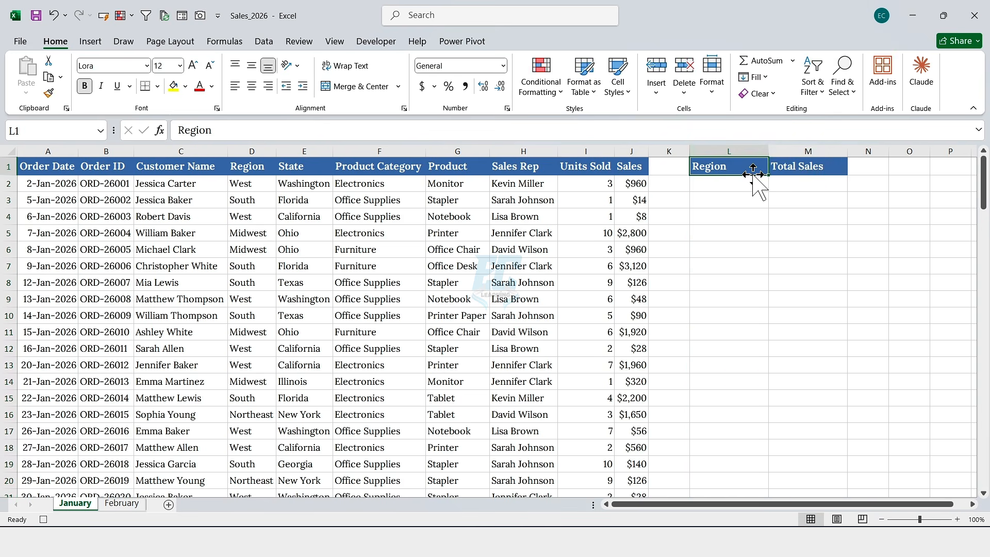
{"action": "left_click", "coordinate": [734, 185]}
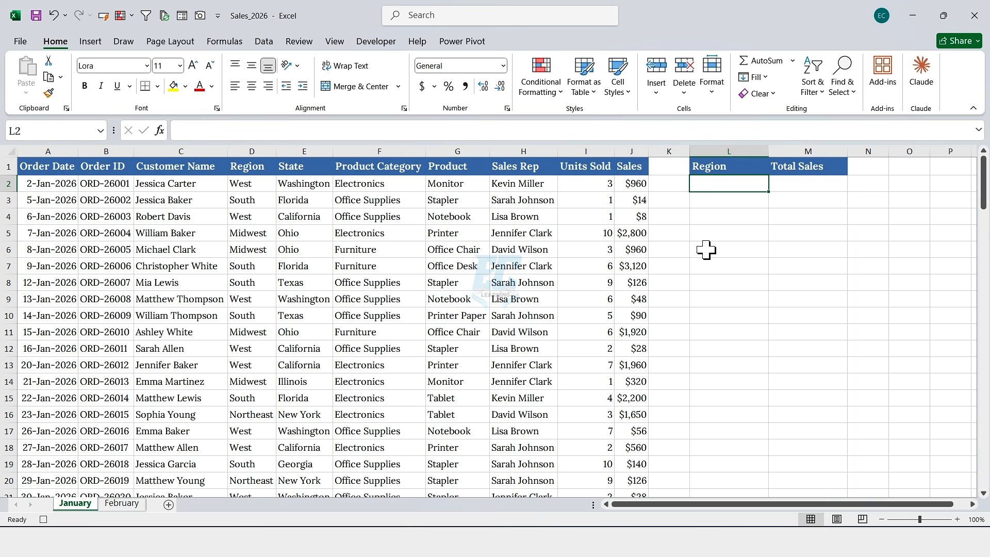
Step: Enter a UNIQUE formula in L2 listing the distinct regions from D2:D21
{"action": "type", "text": "=uniq"}
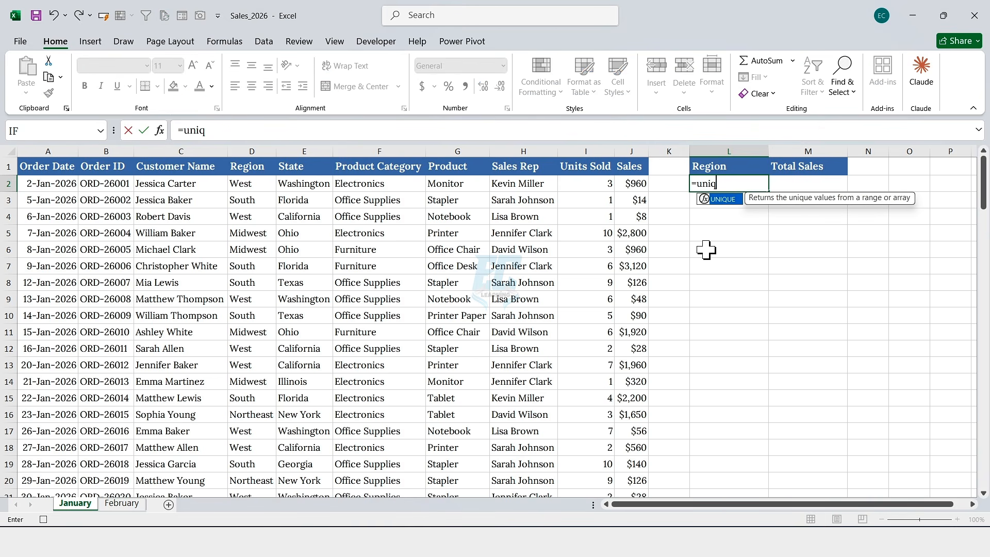
{"action": "key", "text": "Tab"}
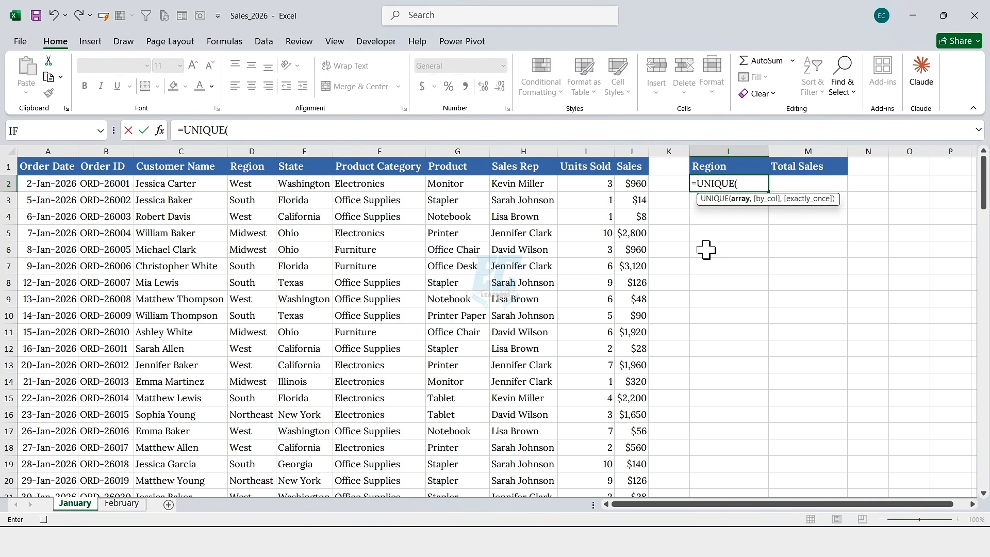
{"action": "left_click", "coordinate": [249, 184]}
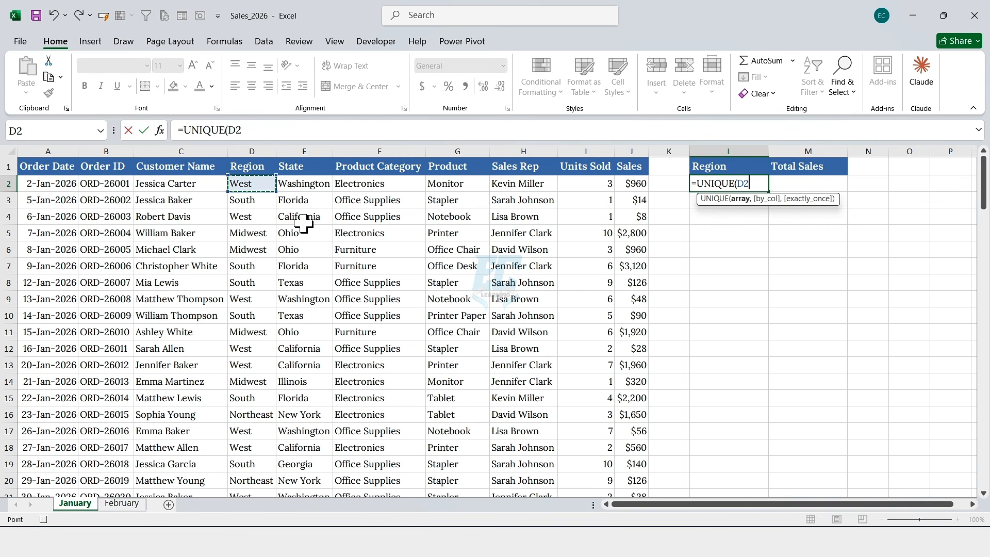
{"action": "key", "text": "ctrl+shift+Down"}
{"action": "type", "text": ")"}
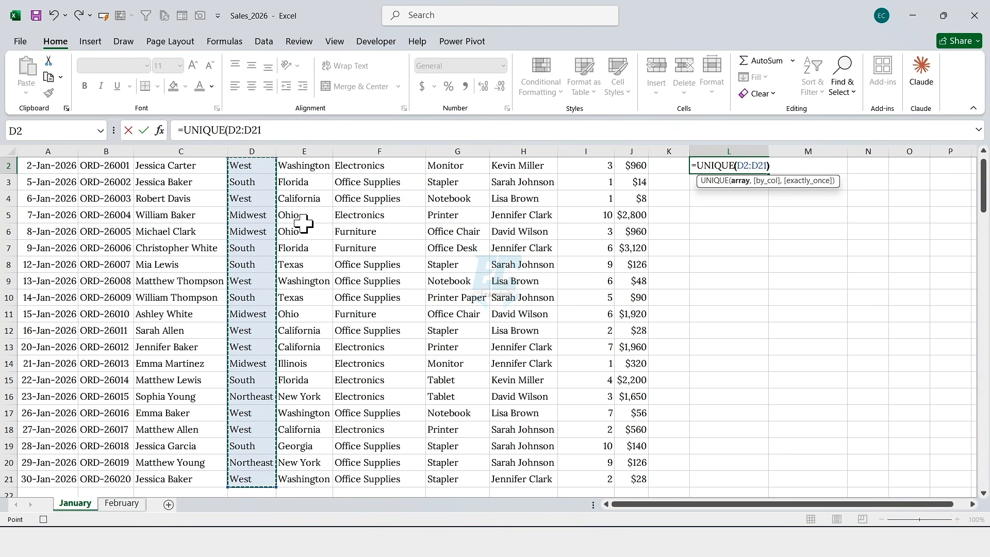
{"action": "scroll", "coordinate": [754, 233], "scroll_direction": "up", "scroll_amount": 1}
{"action": "key", "text": "Return"}
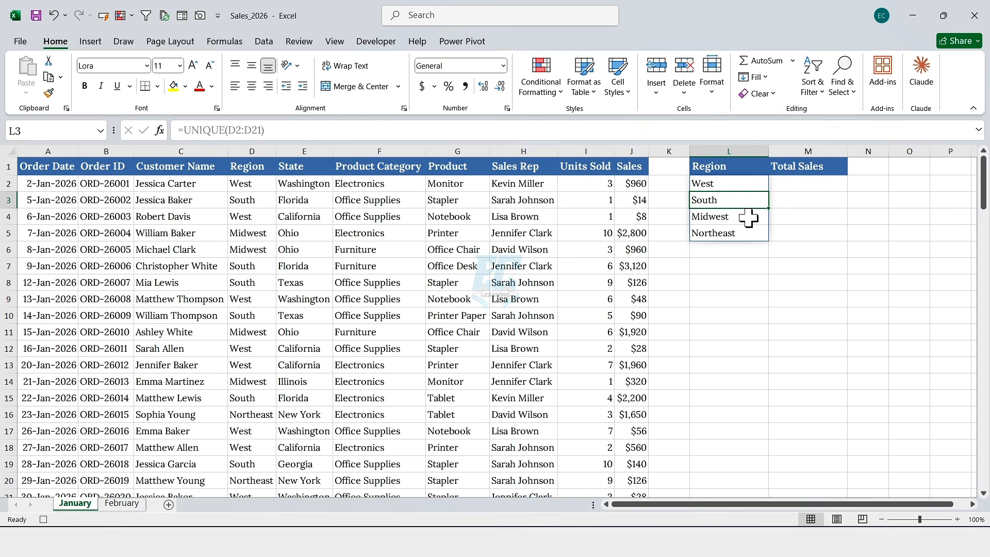
Step: Enter =SUMIF(D2:D21,L2,J2:J21) in M2 to total sales for the first region
{"action": "left_click", "coordinate": [782, 183]}
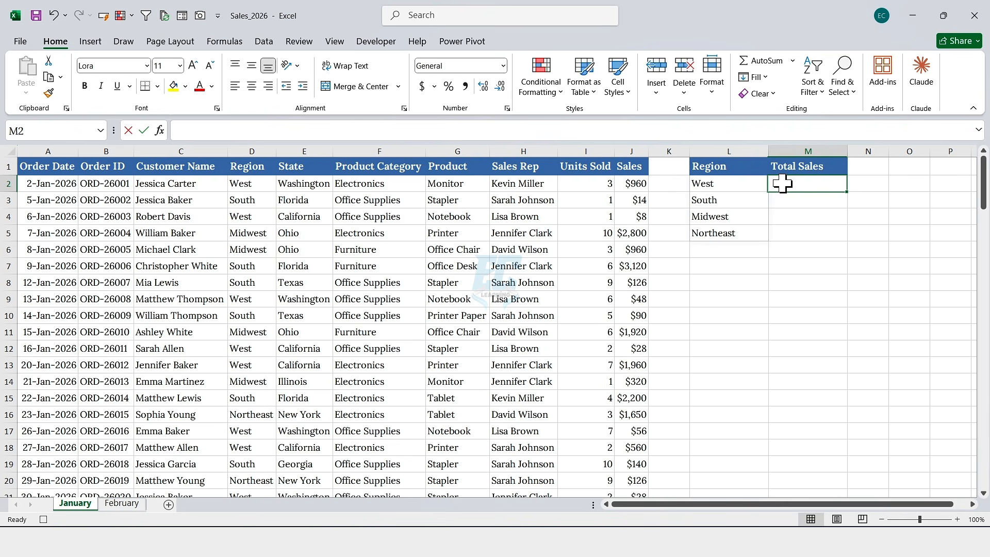
{"action": "double_click", "coordinate": [782, 183]}
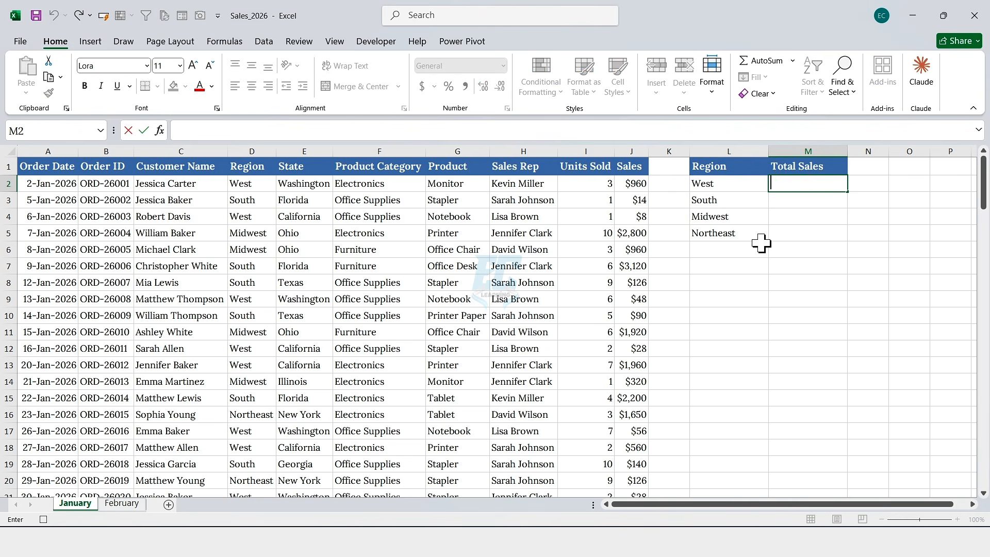
{"action": "type", "text": "=sumif"}
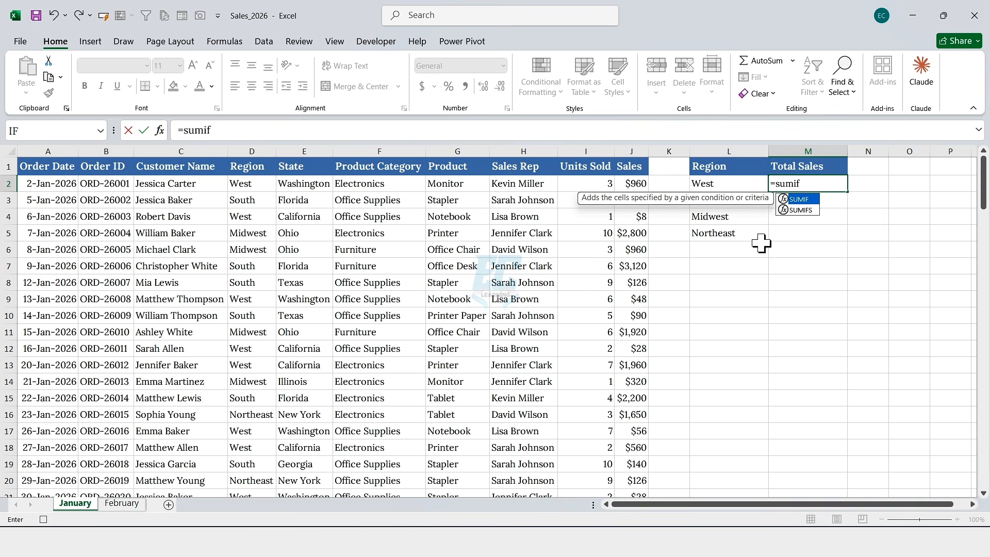
{"action": "key", "text": "Tab"}
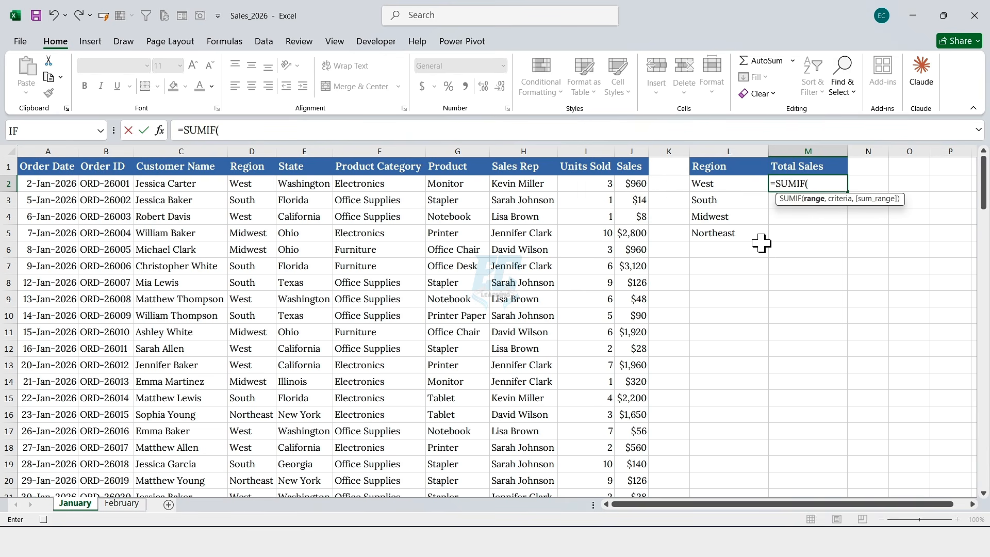
{"action": "left_click", "coordinate": [261, 187]}
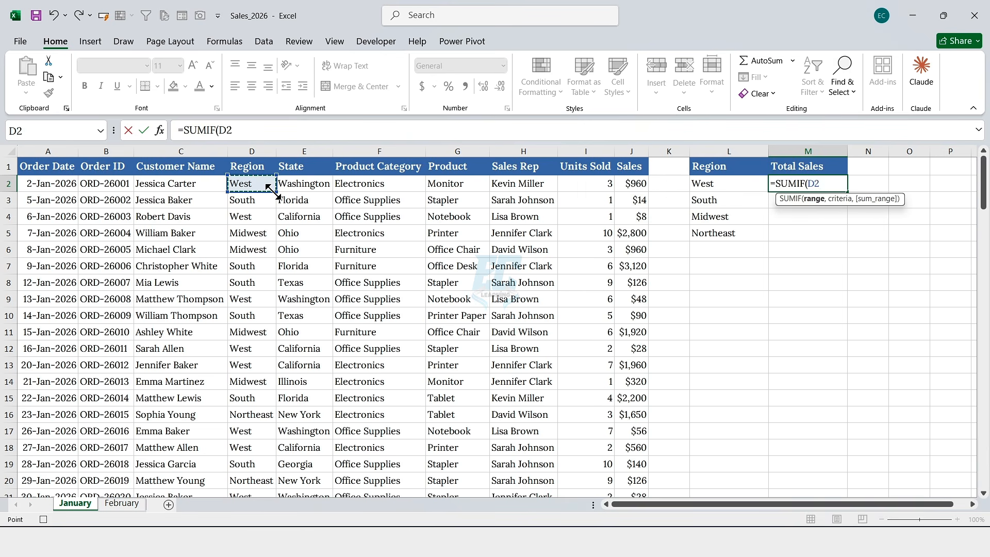
{"action": "key", "text": "ctrl+shift+Down"}
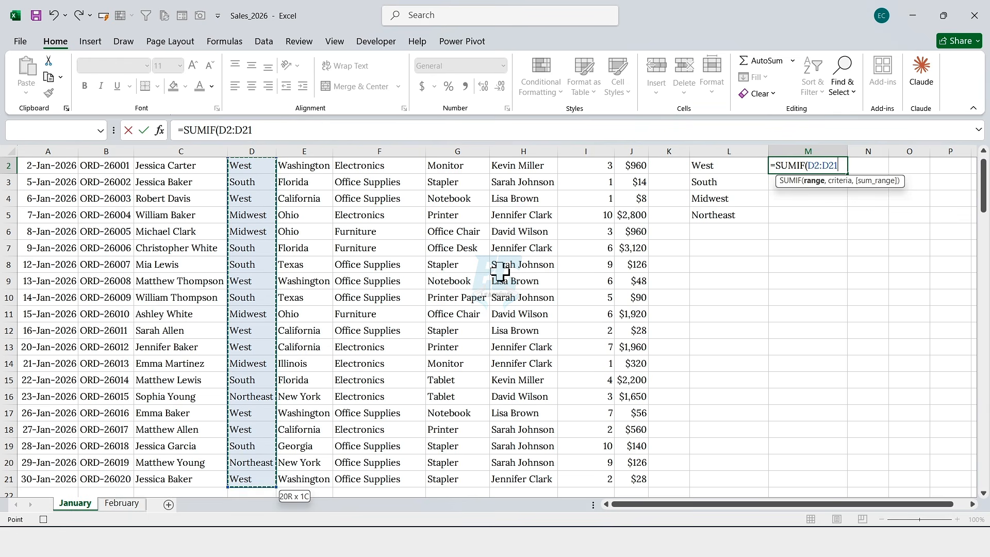
{"action": "type", "text": ","}
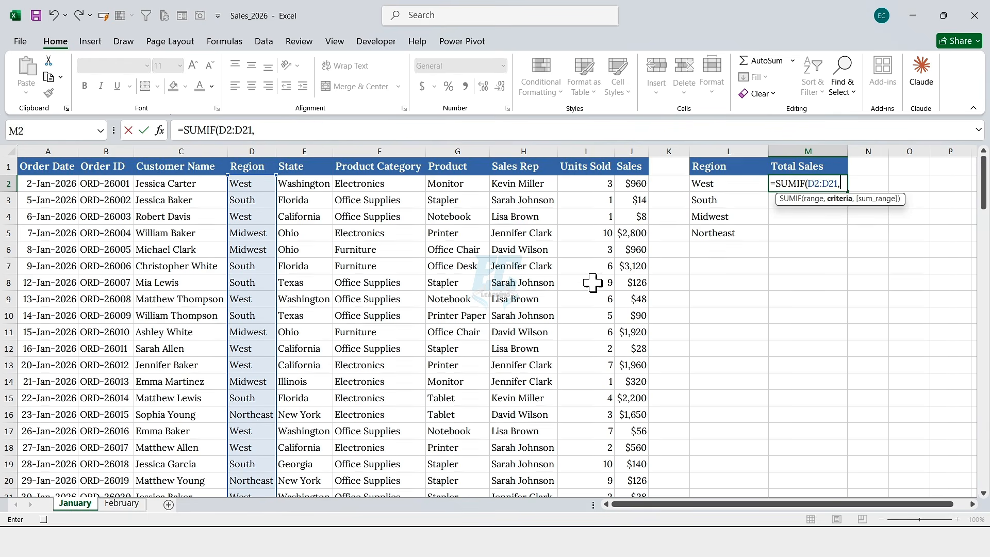
{"action": "left_click", "coordinate": [724, 184]}
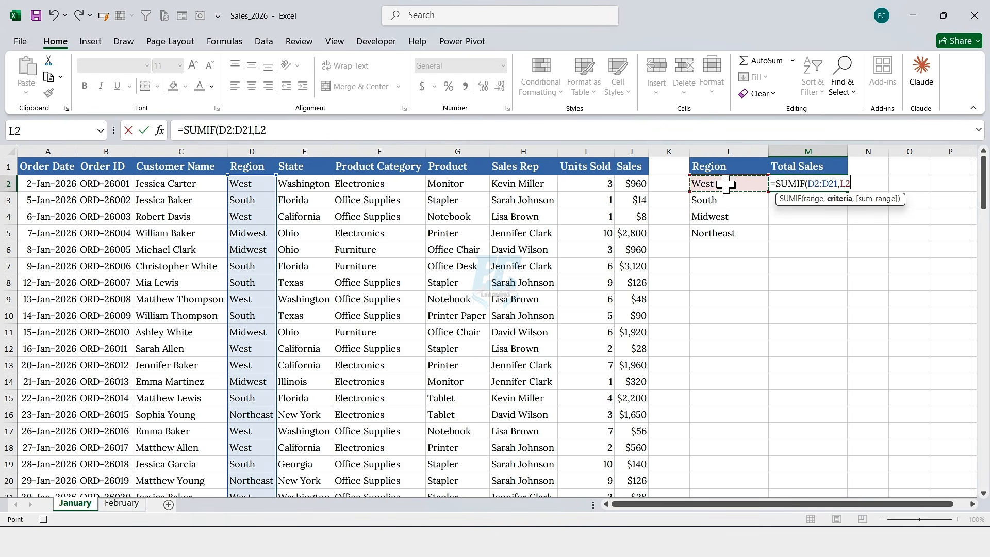
{"action": "type", "text": ","}
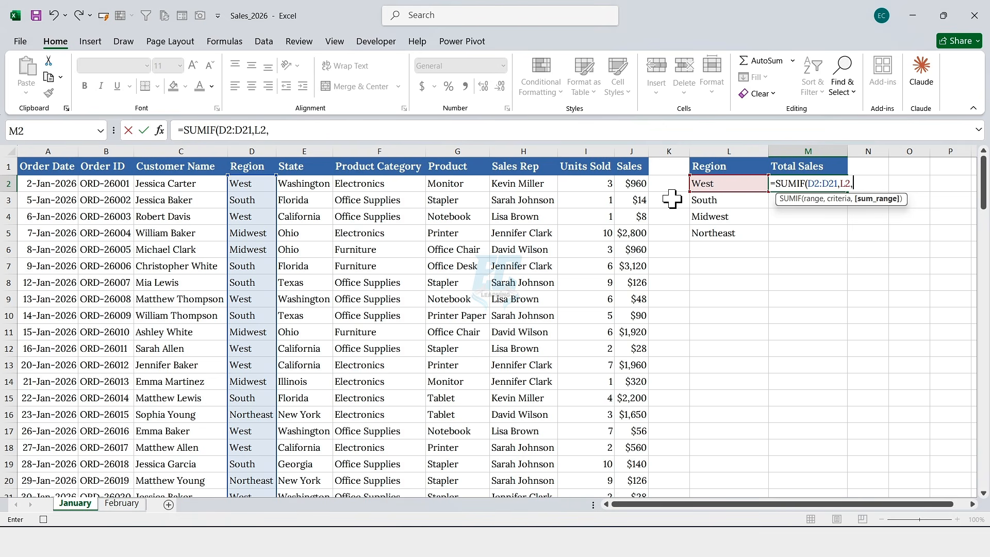
{"action": "left_click", "coordinate": [636, 184]}
{"action": "key", "text": "ctrl+shift+Down"}
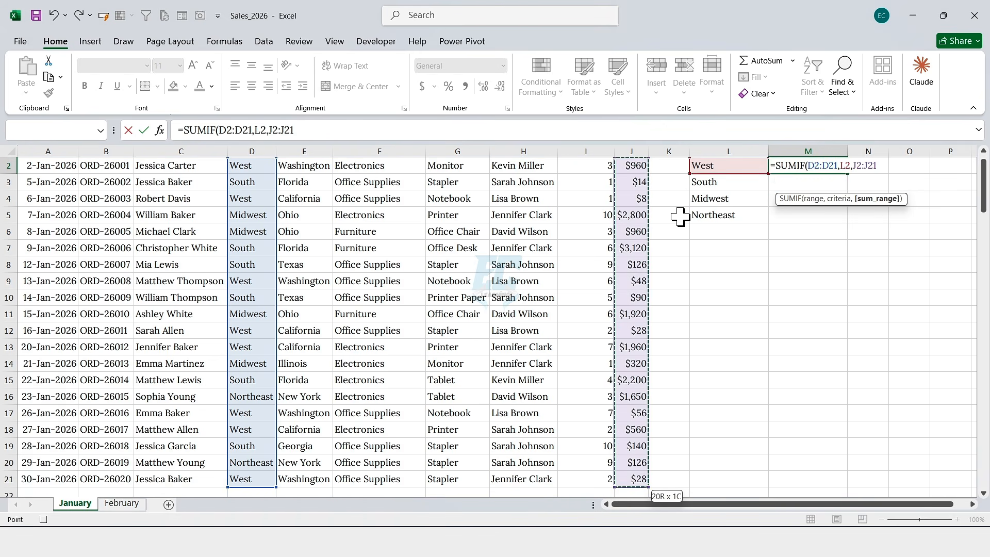
{"action": "scroll", "coordinate": [805, 289], "scroll_direction": "up", "scroll_amount": 1}
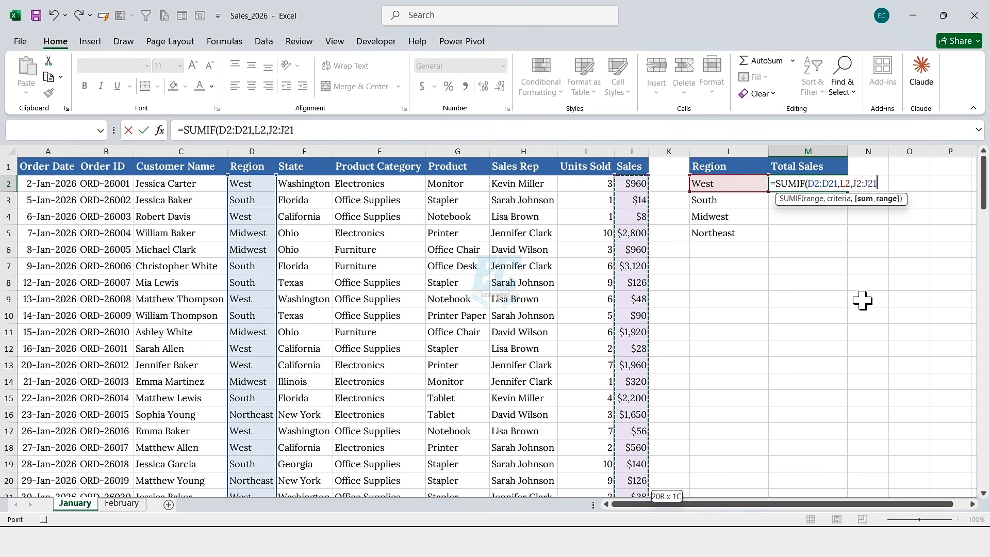
{"action": "type", "text": ")"}
{"action": "key", "text": "Return"}
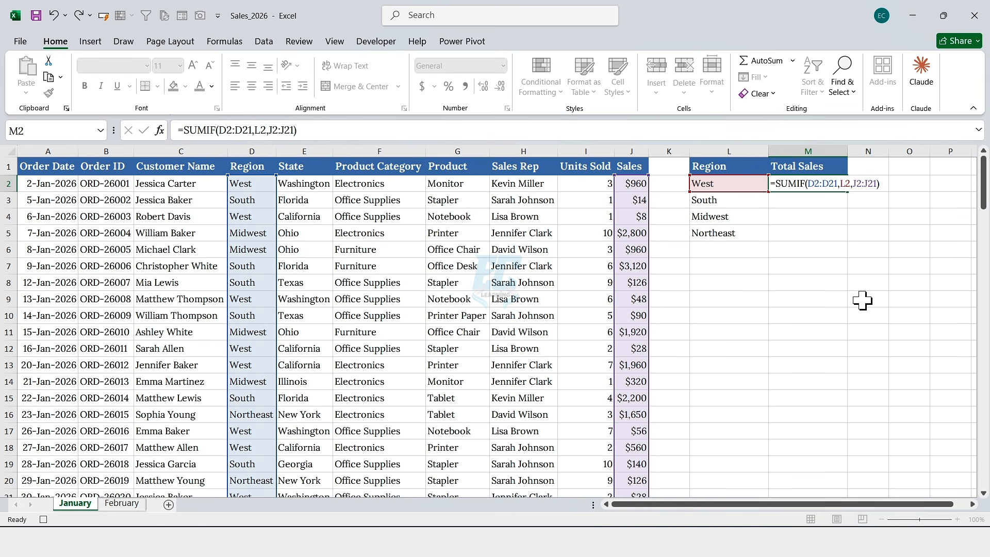
Step: Fill the SUMIF formula down through M5 for all four regions
{"action": "left_click", "coordinate": [827, 186]}
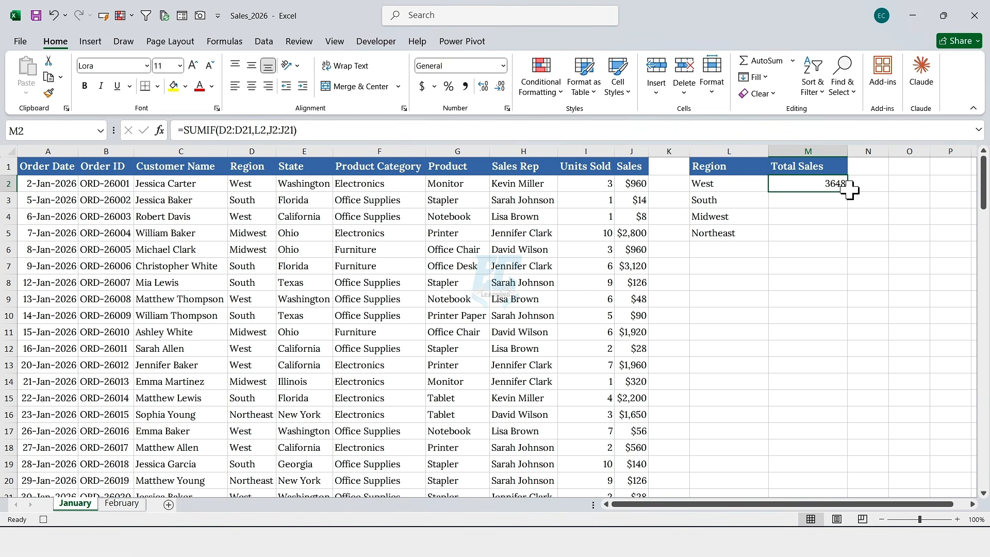
{"action": "left_click_drag", "start_coordinate": [847, 191], "coordinate": [838, 233]}
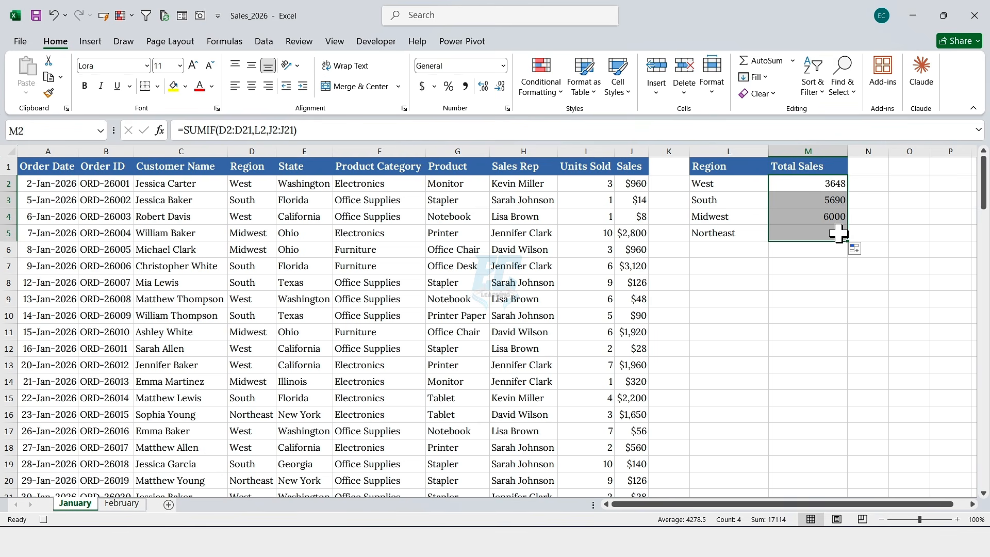
{"action": "key", "text": "ctrl+z"}
{"action": "double_click", "coordinate": [848, 191]}
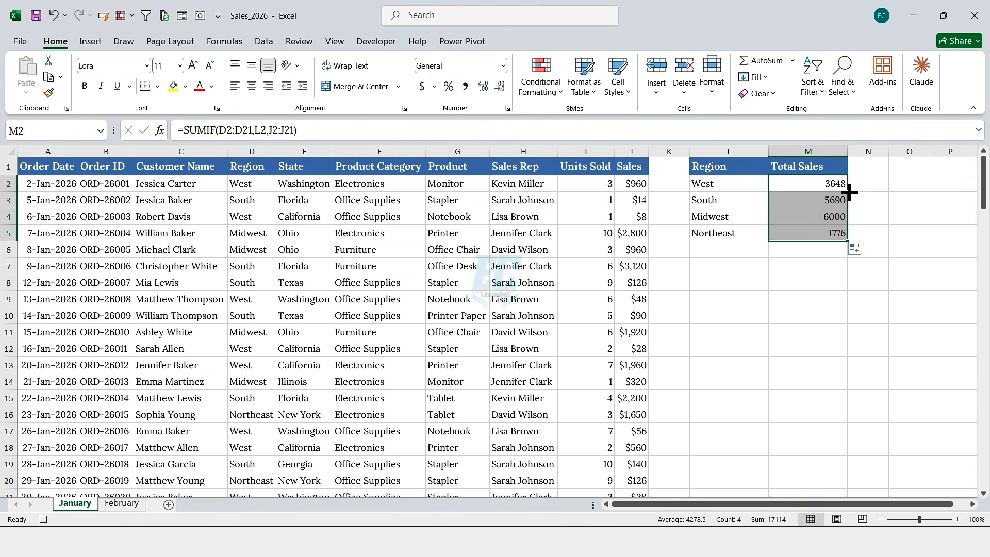
Step: Format the totals M2:M5 as Currency with 0 decimal places
{"action": "right_click", "coordinate": [774, 201]}
{"action": "left_click", "coordinate": [805, 438]}
{"action": "left_click", "coordinate": [661, 277]}
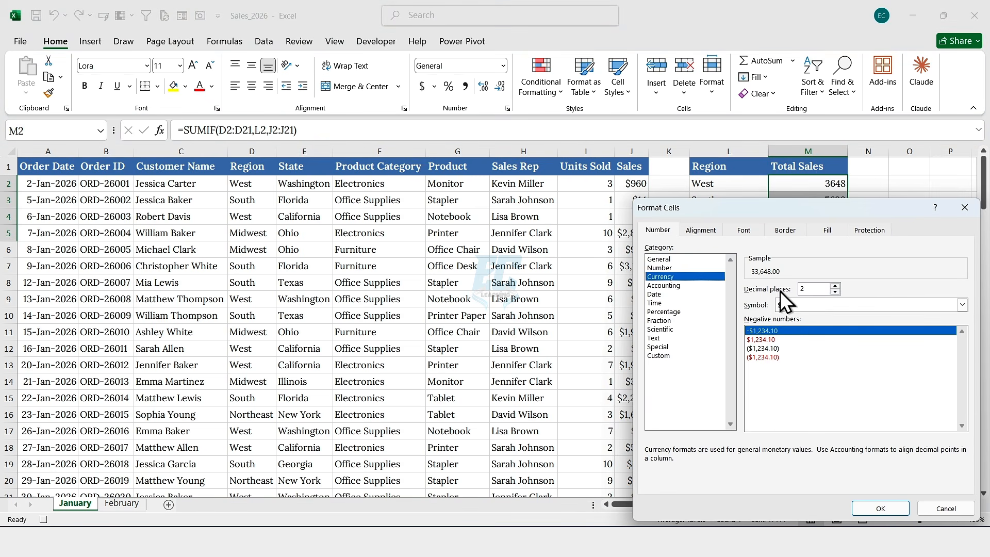
{"action": "double_click", "coordinate": [835, 292]}
{"action": "left_click_drag", "start_coordinate": [813, 211], "coordinate": [514, 149]}
{"action": "left_click", "coordinate": [582, 447]}
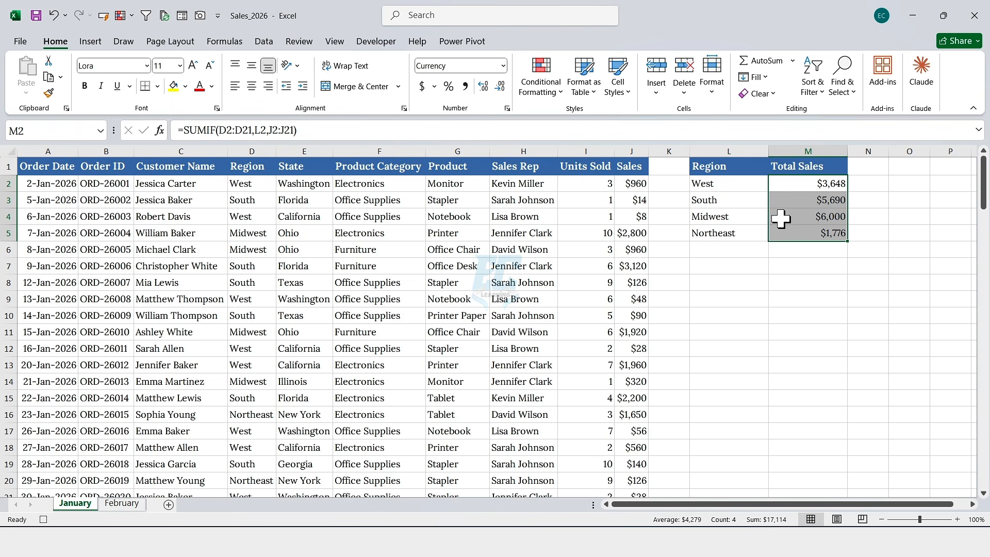
Step: Insert a clustered column chart from the summary table L1:M5 and place it below the table
{"action": "left_click_drag", "start_coordinate": [728, 171], "coordinate": [805, 227]}
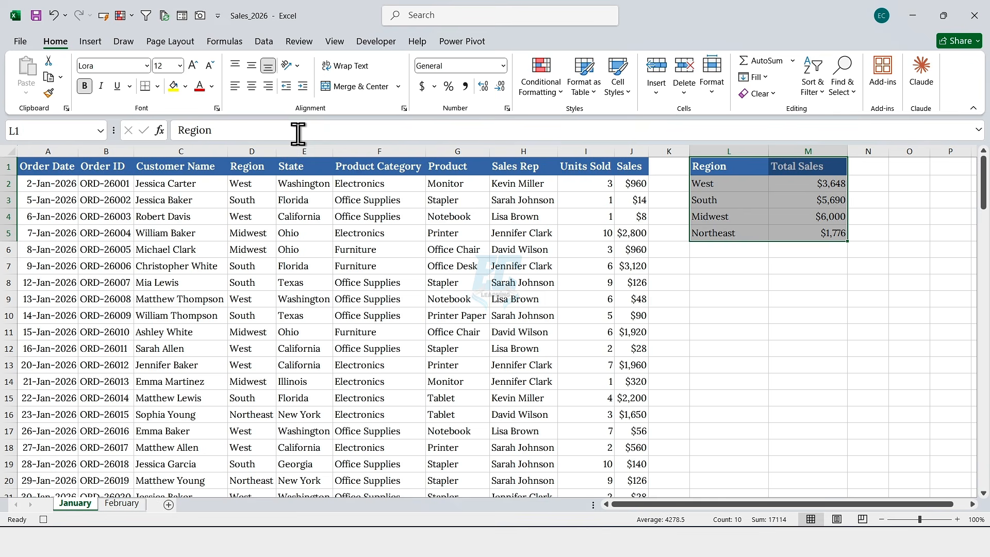
{"action": "left_click", "coordinate": [96, 45]}
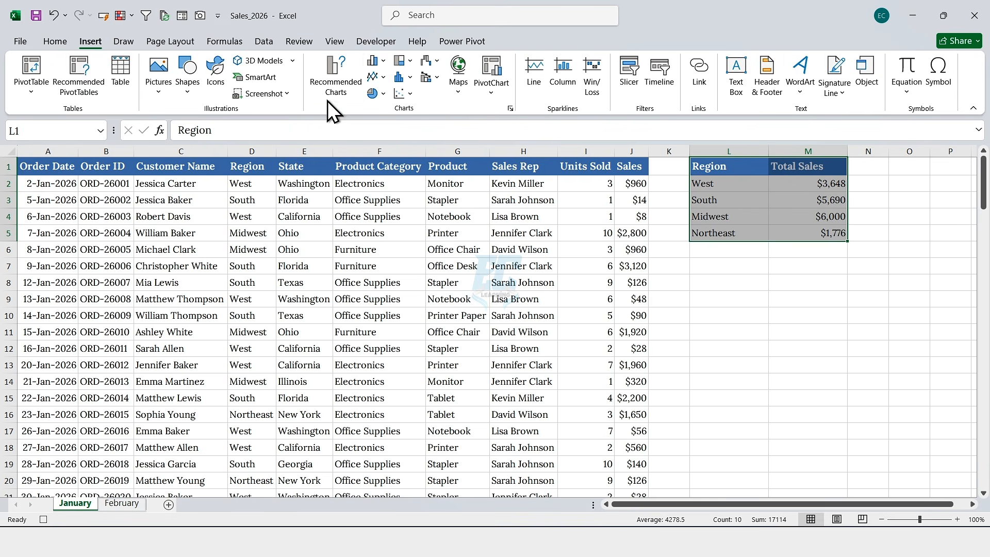
{"action": "left_click", "coordinate": [373, 61]}
{"action": "left_click", "coordinate": [381, 99]}
{"action": "left_click_drag", "start_coordinate": [353, 250], "coordinate": [733, 287]}
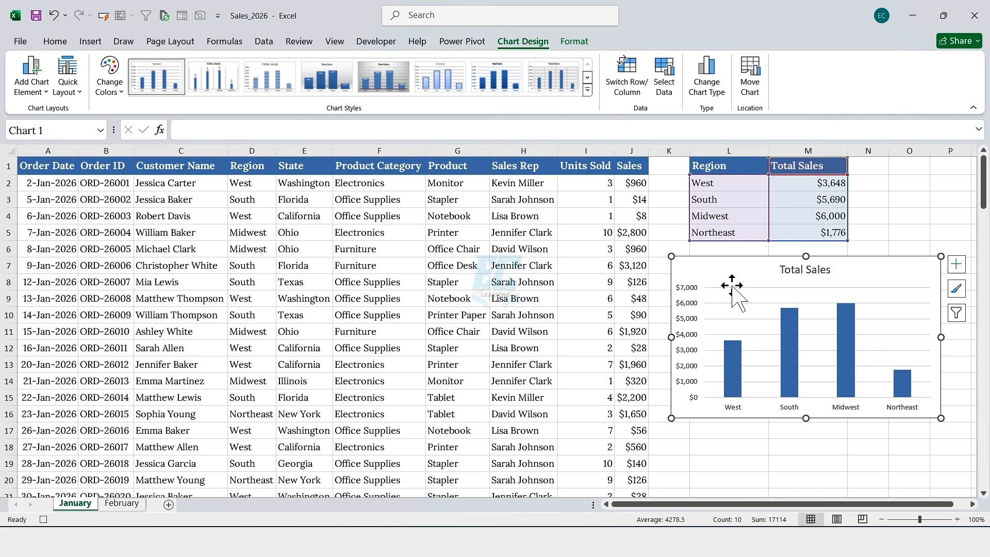
Step: Add data labels to the column chart
{"action": "left_click", "coordinate": [957, 268]}
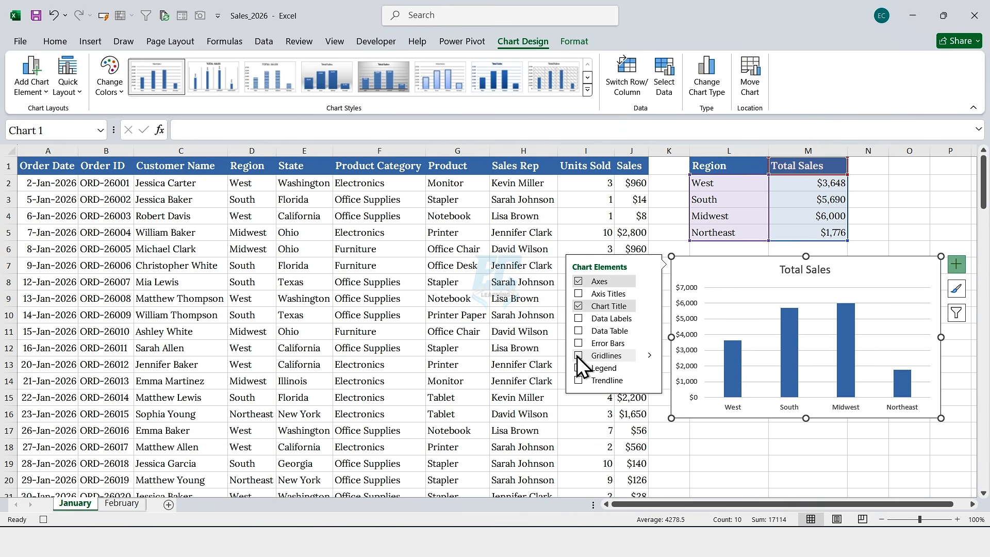
{"action": "left_click", "coordinate": [579, 319]}
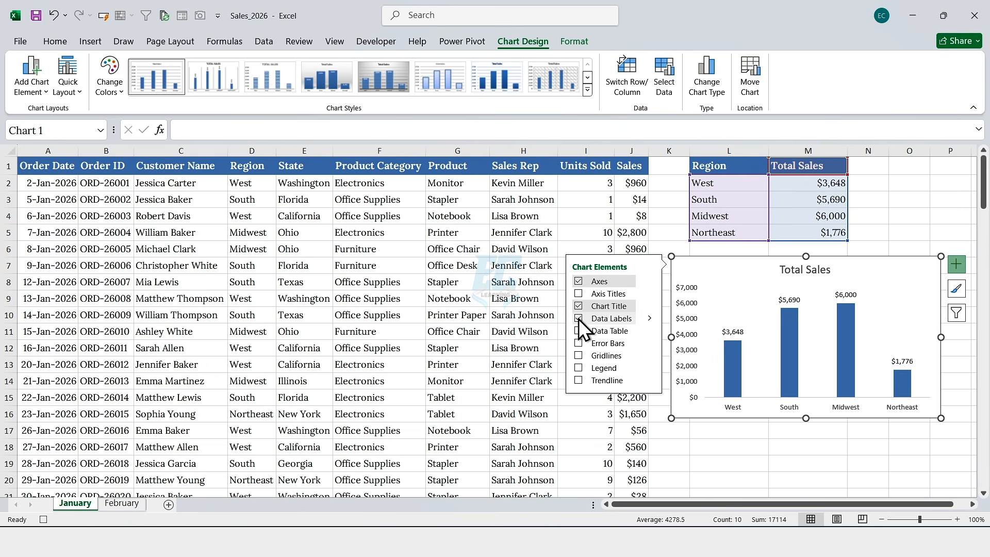
{"action": "left_click", "coordinate": [722, 170]}
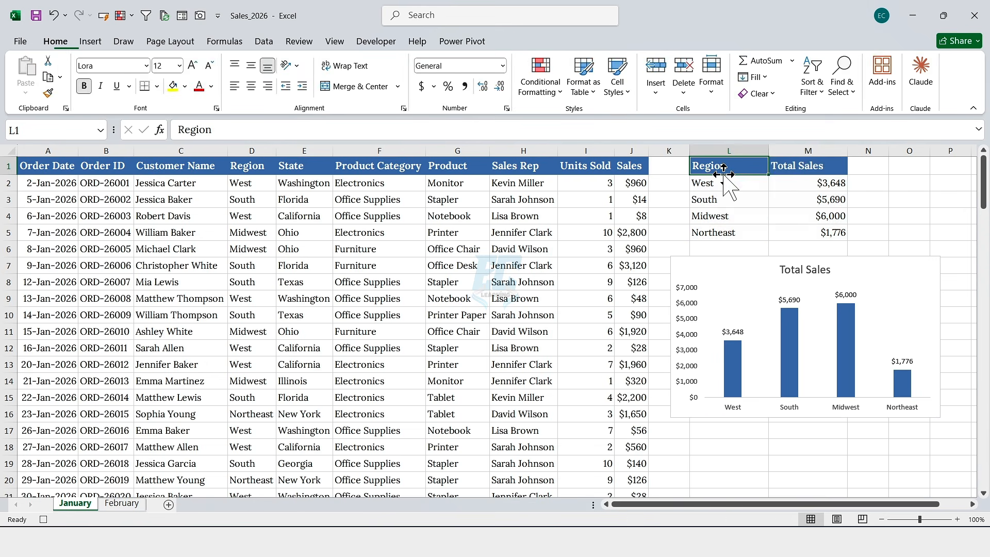
Step: Hide the worksheet gridlines
{"action": "left_click", "coordinate": [333, 41]}
{"action": "left_click", "coordinate": [156, 78]}
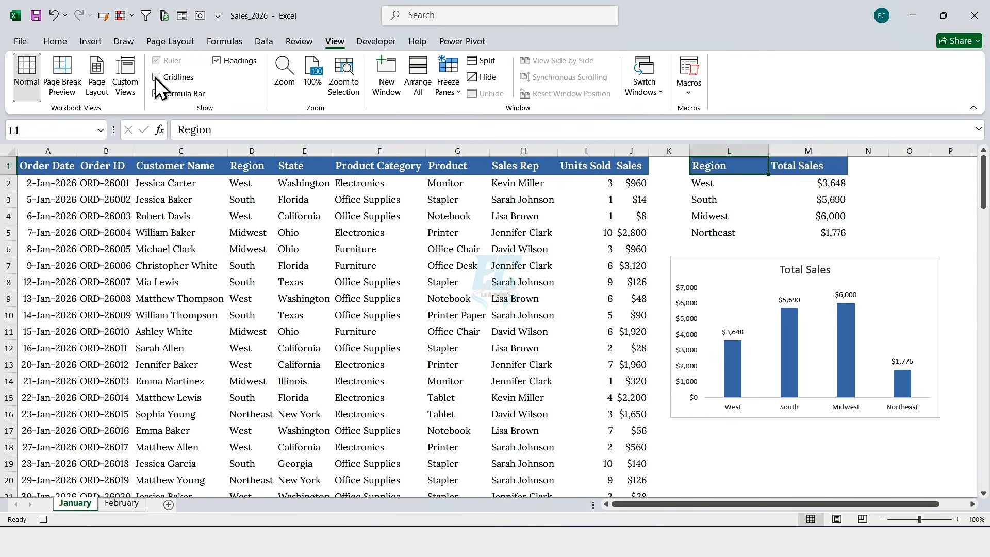
Step: Apply all borders to the whole data range A1:J21
{"action": "left_click", "coordinate": [51, 165]}
{"action": "key", "text": "ctrl+shift+Right"}
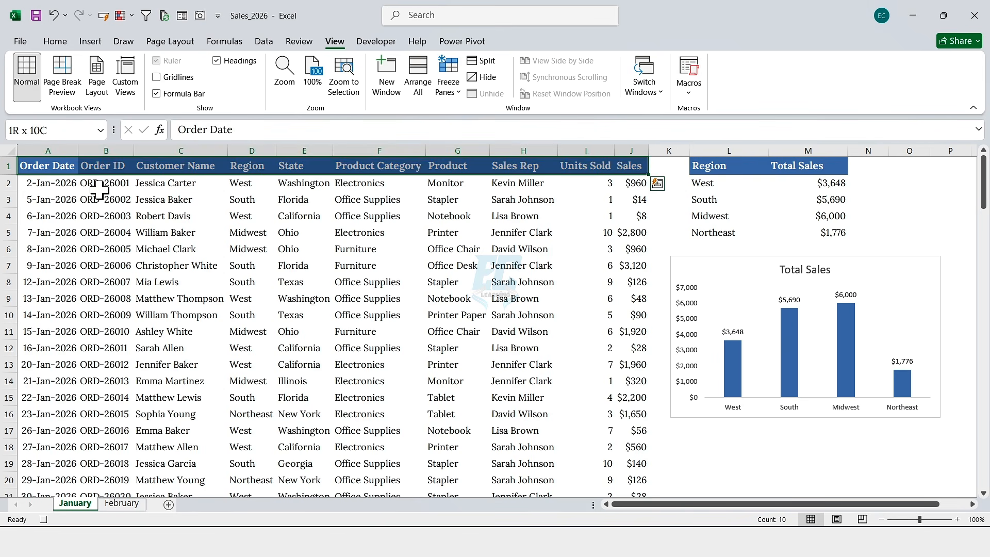
{"action": "key", "text": "ctrl+shift+Down"}
{"action": "left_click", "coordinate": [55, 41]}
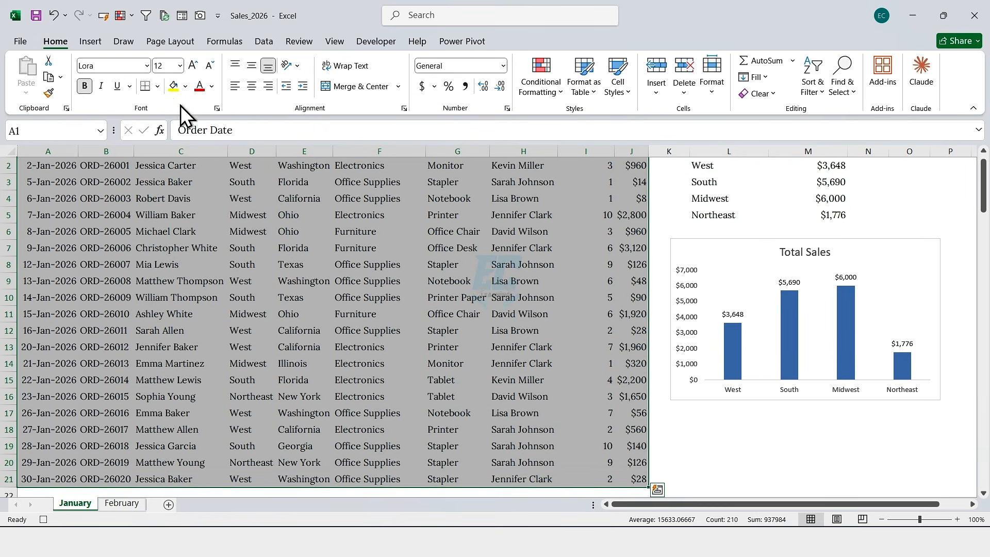
{"action": "left_click", "coordinate": [158, 86]}
{"action": "left_click", "coordinate": [164, 217]}
Step: Apply all borders to the summary table L1:M5
{"action": "left_click_drag", "start_coordinate": [699, 170], "coordinate": [825, 233]}
{"action": "left_click", "coordinate": [145, 86]}
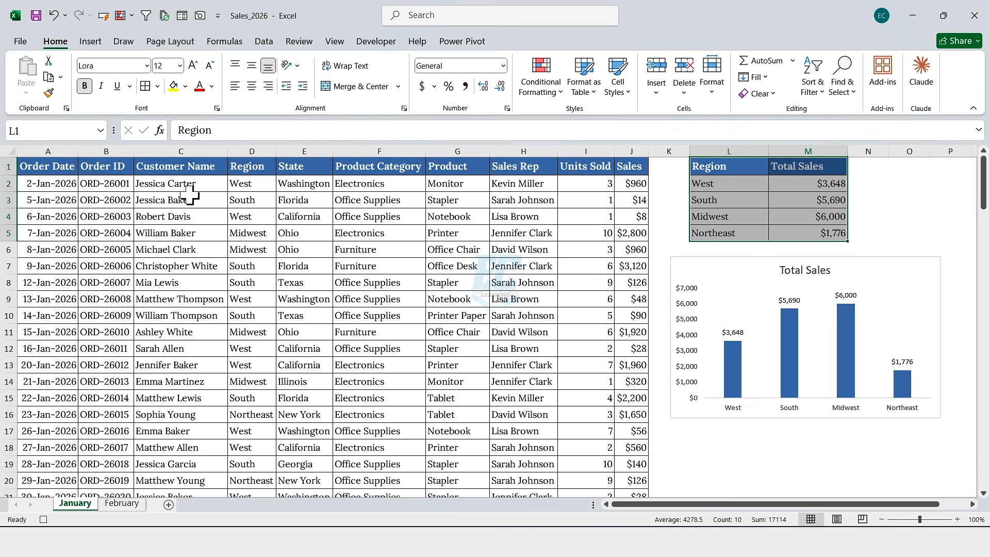
{"action": "left_click", "coordinate": [210, 214]}
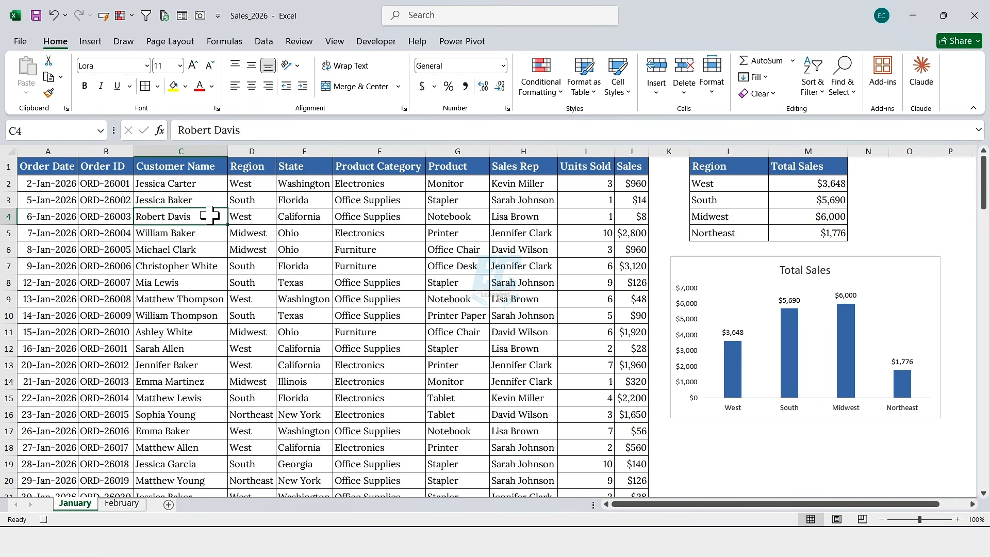
Step: Stop recording the macro
{"action": "left_click", "coordinate": [373, 41]}
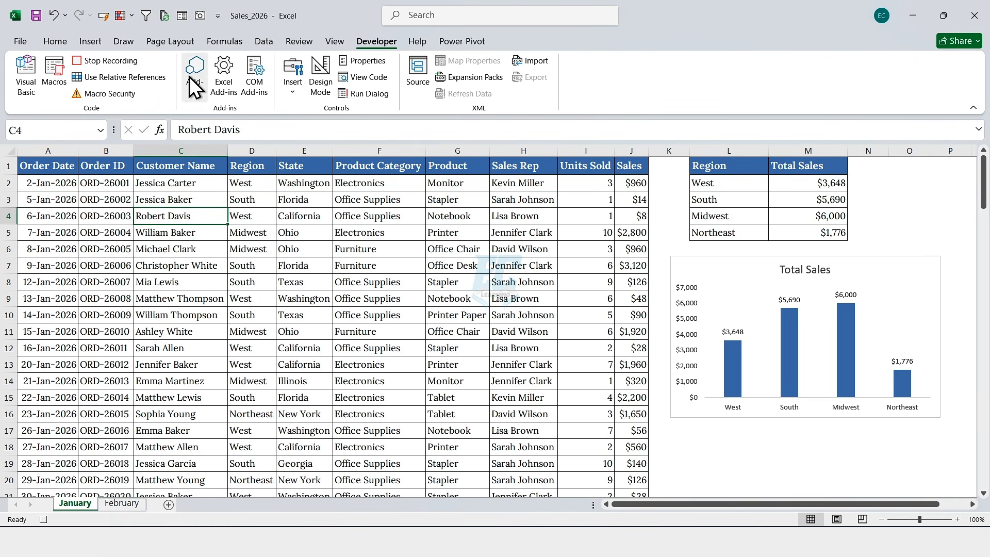
{"action": "left_click", "coordinate": [113, 61]}
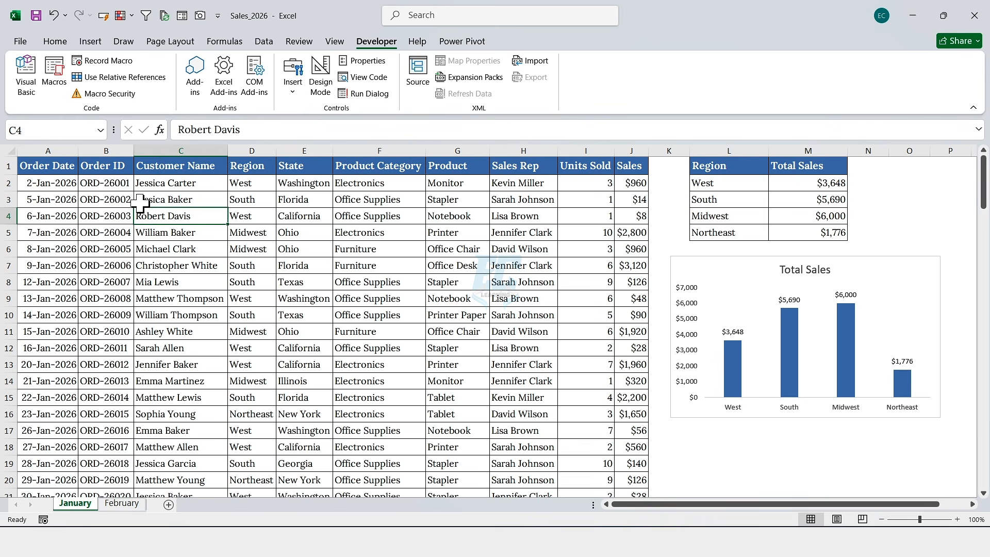
Step: Switch to the February sheet and run the Create_Monthly_Report macro on it
{"action": "left_click", "coordinate": [124, 503]}
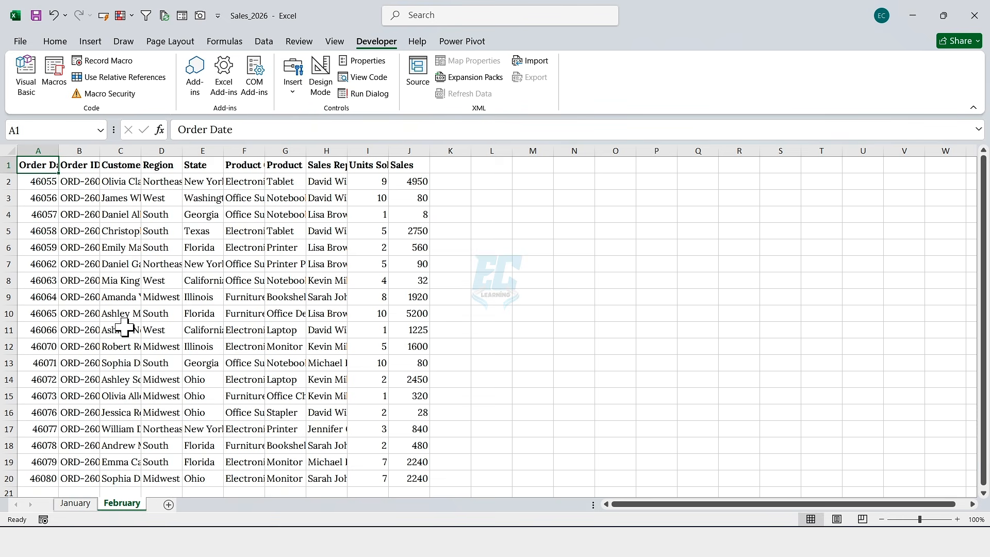
{"action": "left_click", "coordinate": [147, 247]}
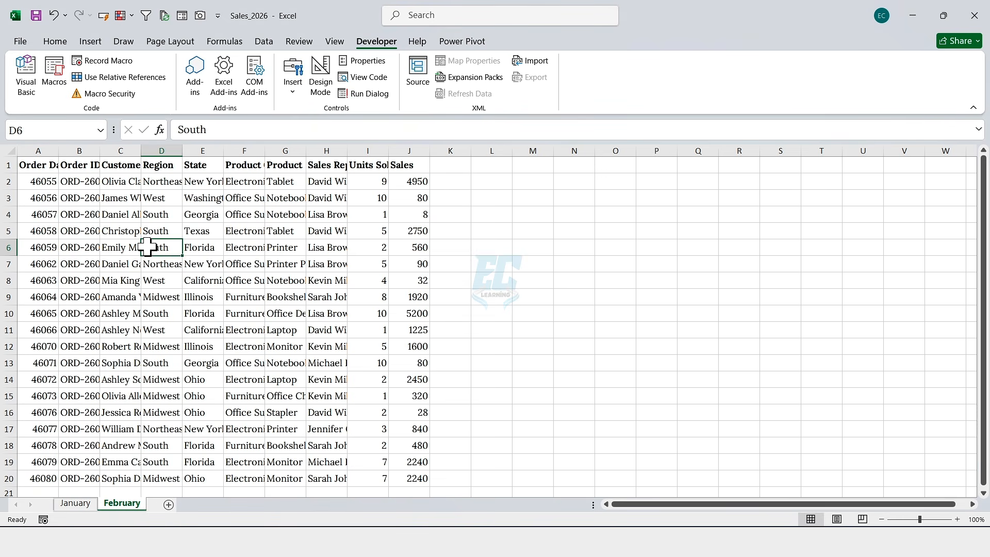
{"action": "double_click", "coordinate": [378, 44]}
{"action": "left_click", "coordinate": [380, 45]}
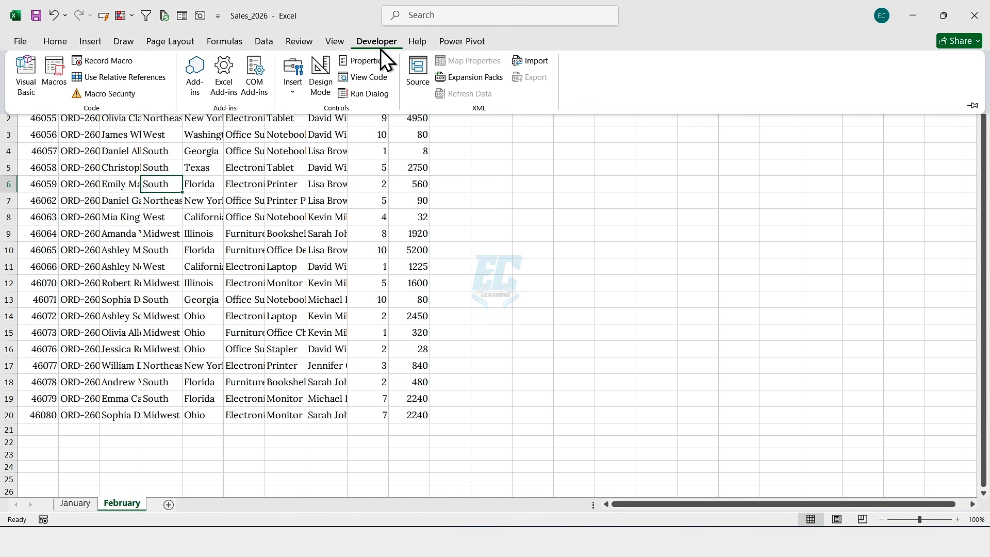
{"action": "left_click", "coordinate": [57, 72]}
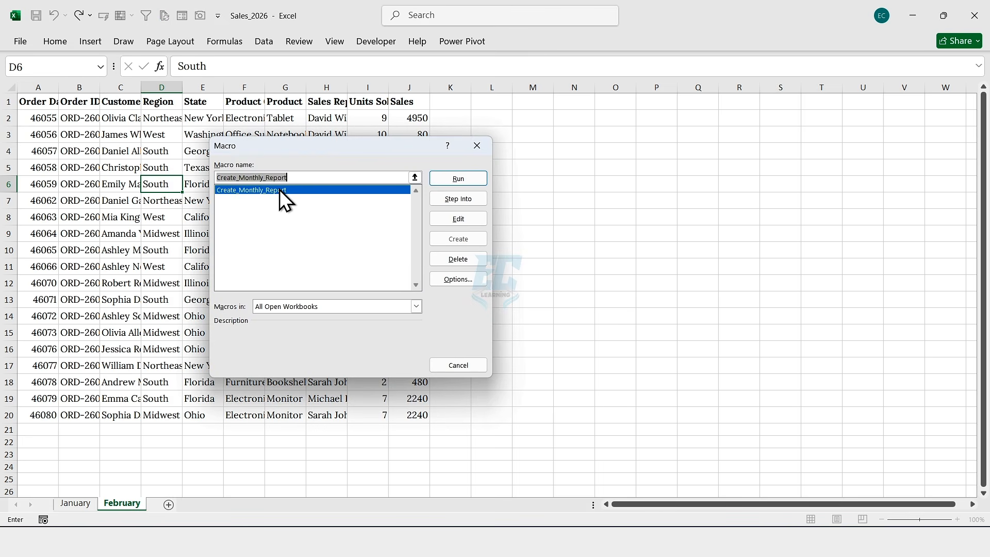
{"action": "left_click", "coordinate": [471, 179]}
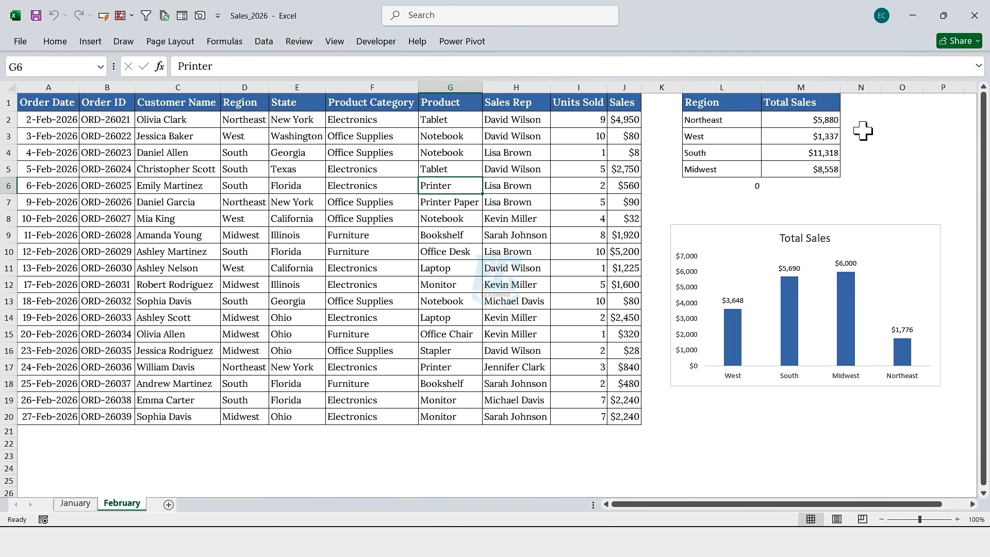
{"action": "left_click", "coordinate": [383, 42]}
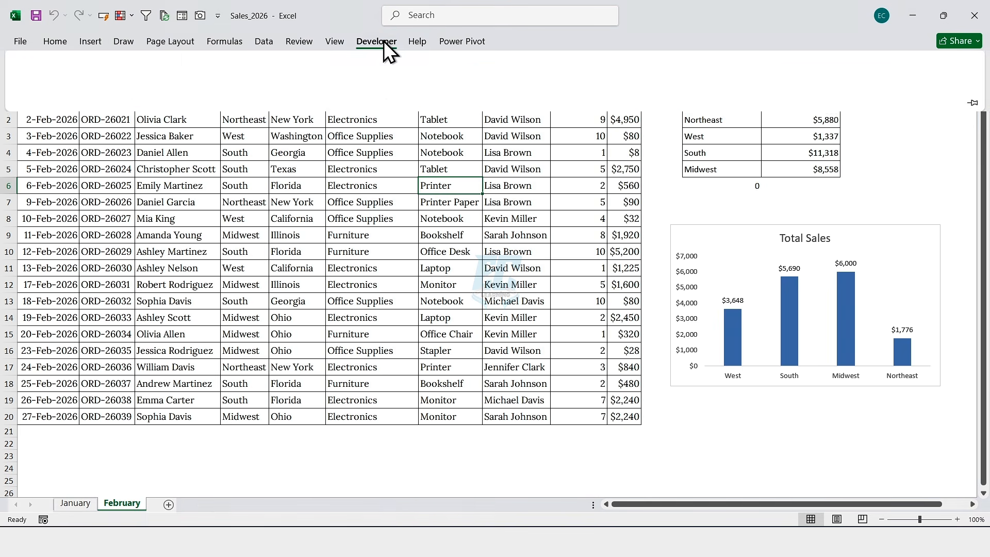